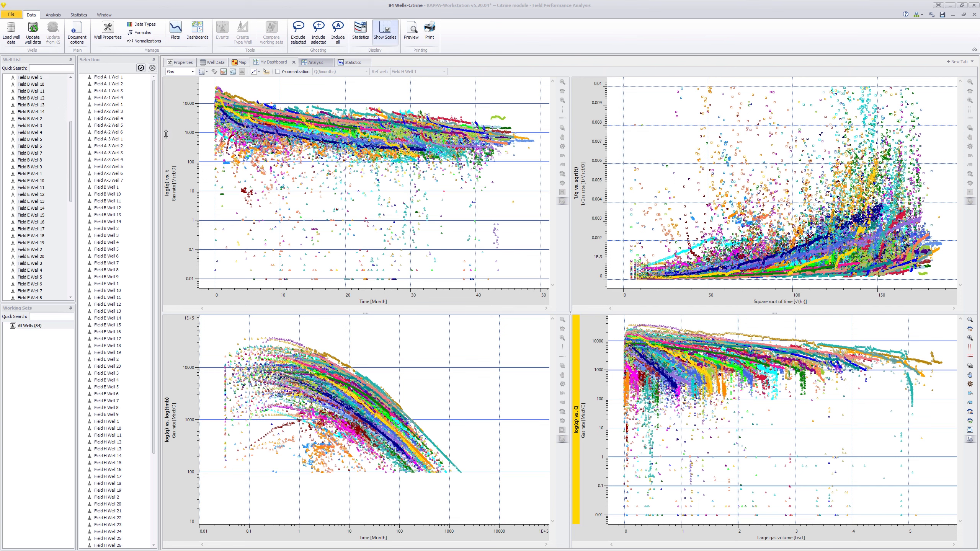
Filter the well properties table to wells whose Well Length is greater than or equal to 4000 ft
{"action": "left_click", "coordinate": [183, 63]}
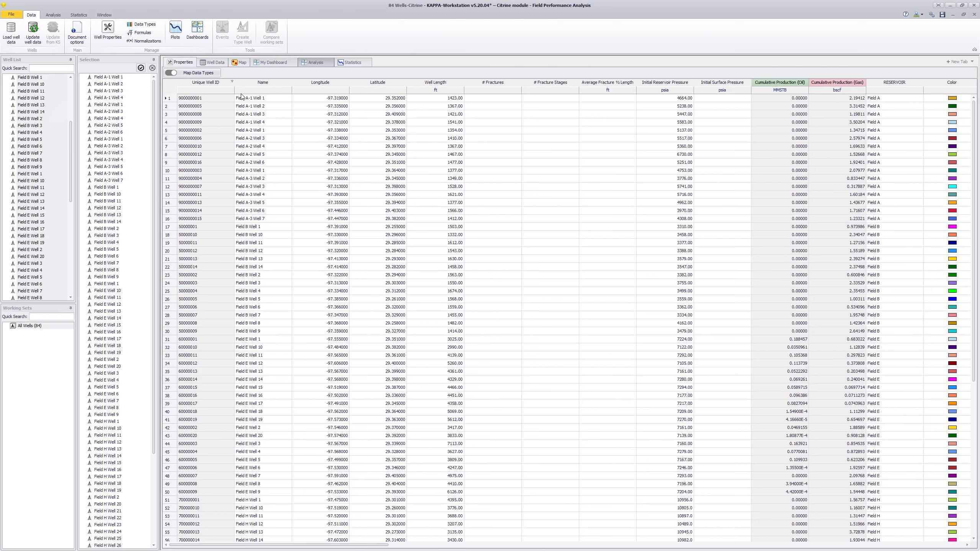
{"action": "mouse_move", "coordinate": [454, 85]}
{"action": "left_click", "coordinate": [462, 81]}
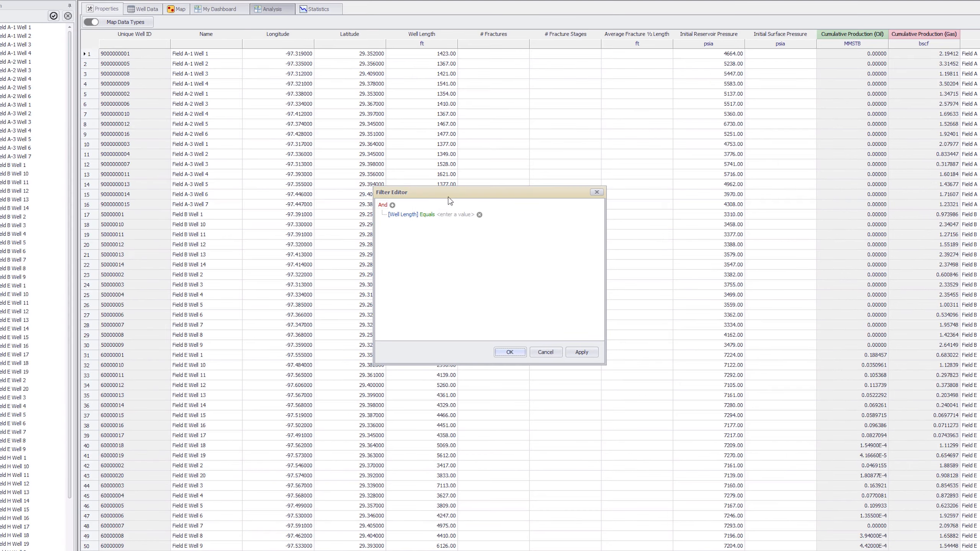
{"action": "left_click", "coordinate": [427, 214]}
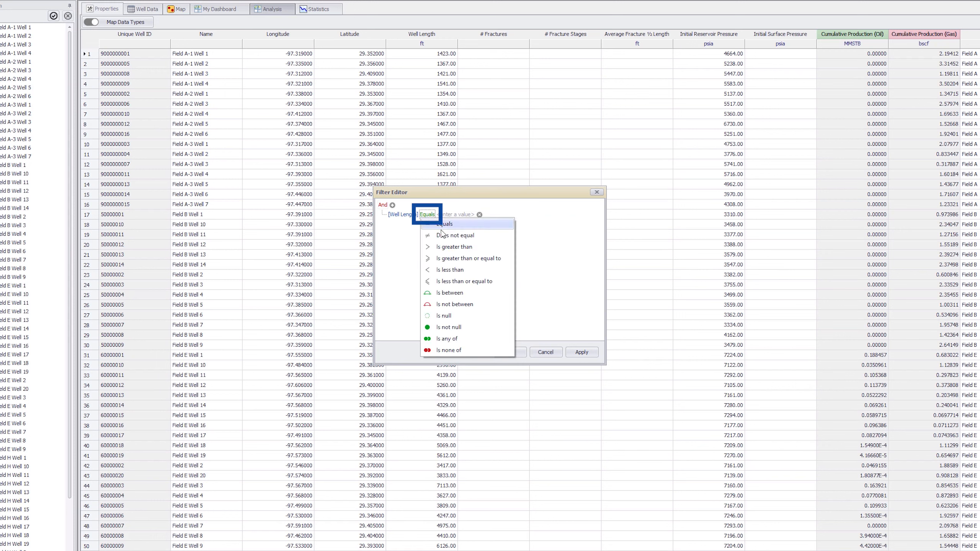
{"action": "left_click", "coordinate": [469, 258]}
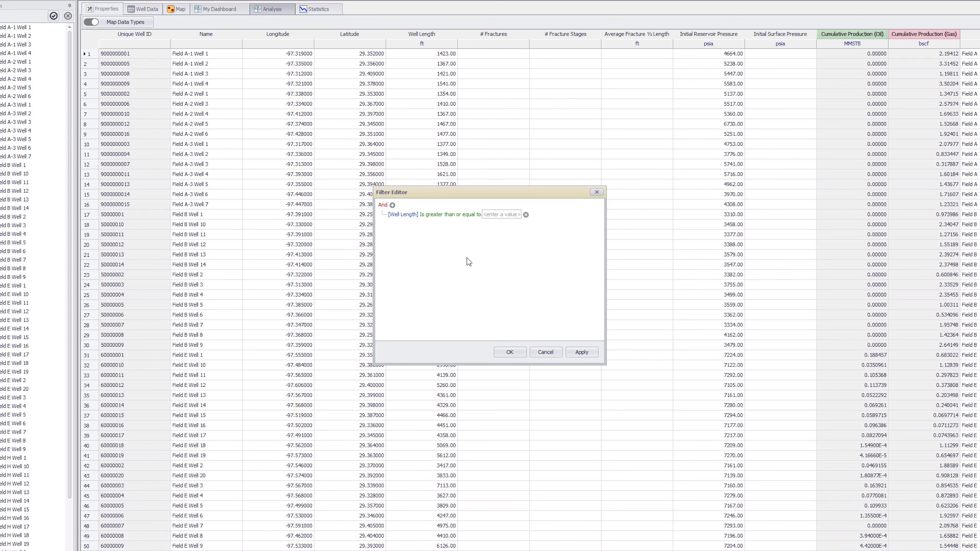
{"action": "left_click", "coordinate": [497, 216]}
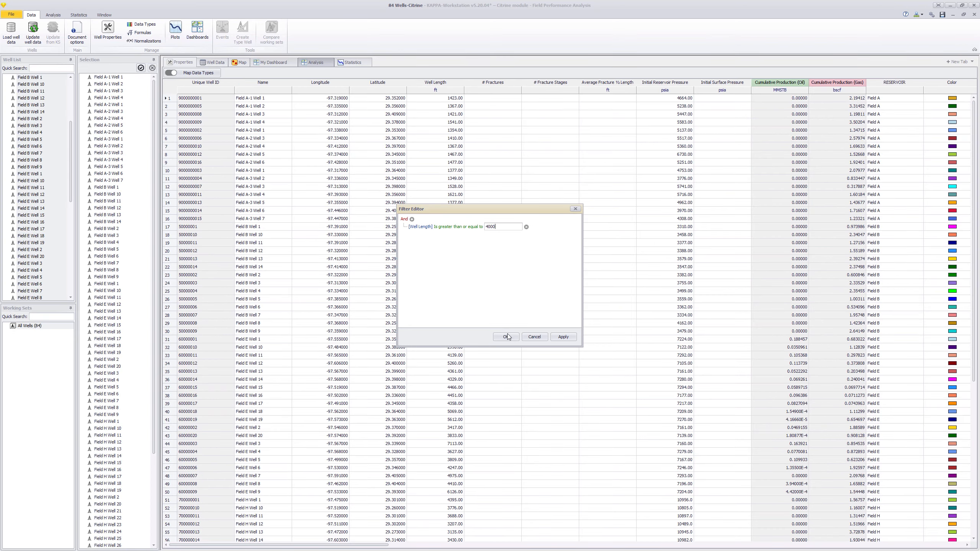
{"action": "left_click", "coordinate": [510, 351]}
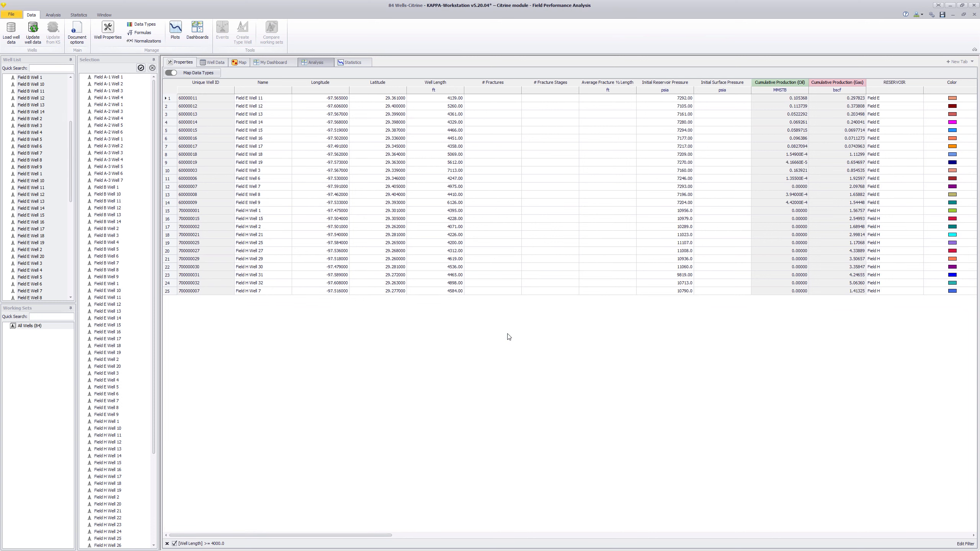
Select all the filtered wells and create a working set from them named "Well Length >= 4000 ft"
{"action": "left_click", "coordinate": [174, 99]}
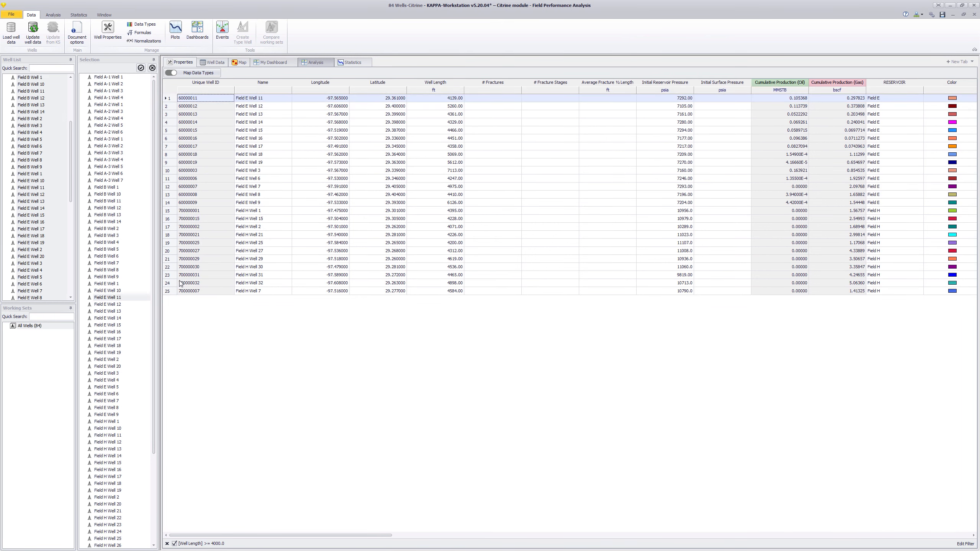
{"action": "left_click", "coordinate": [172, 292], "text": "shift"}
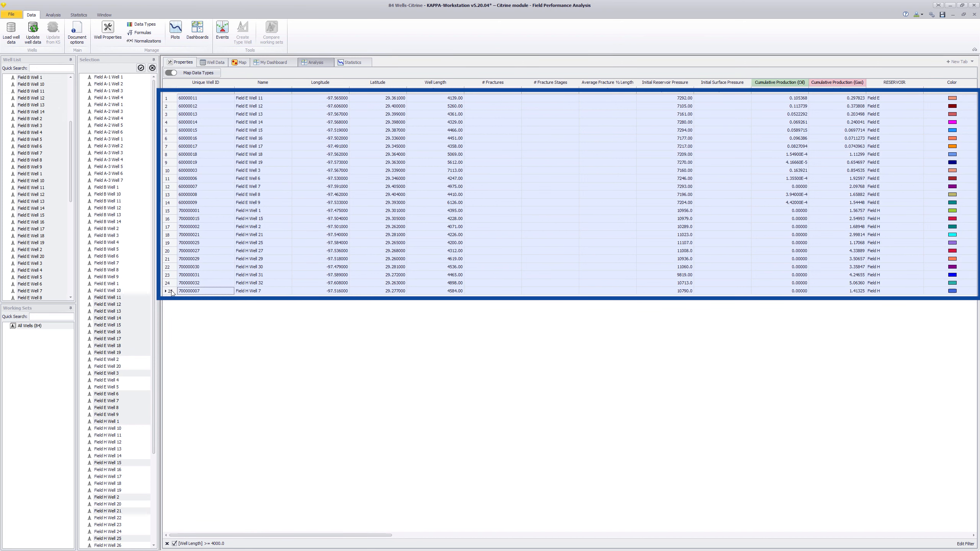
{"action": "right_click", "coordinate": [139, 309]}
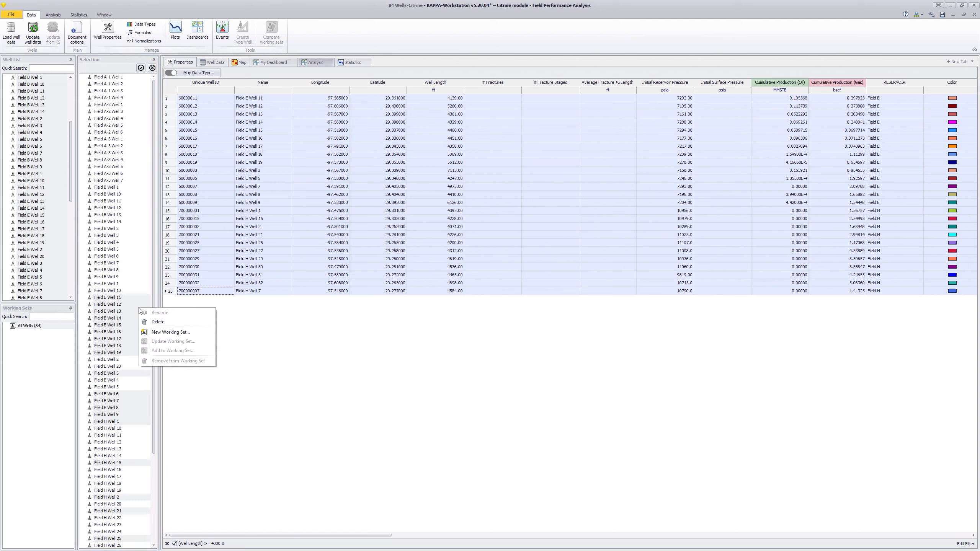
{"action": "left_click", "coordinate": [168, 332]}
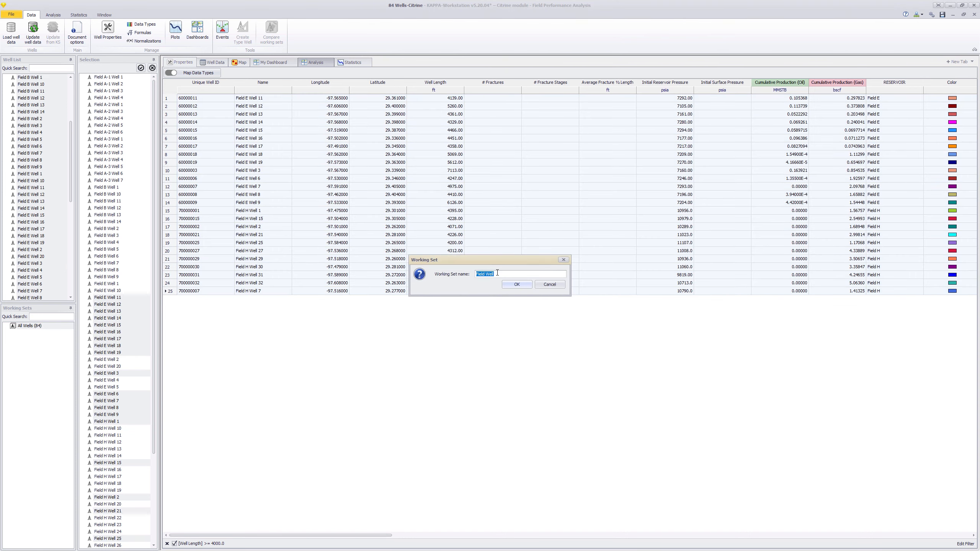
{"action": "type", "text": "Well Length >= 4000 ft"}
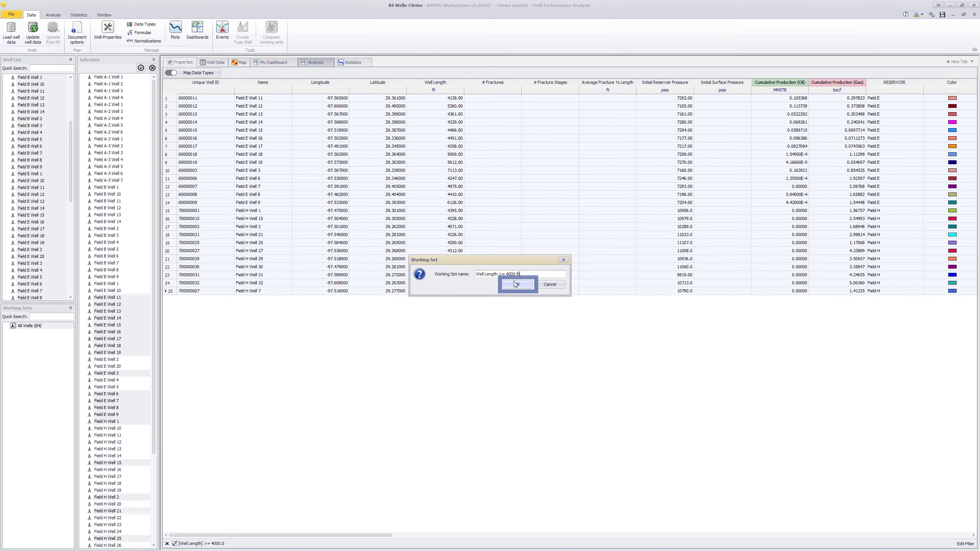
{"action": "left_click", "coordinate": [523, 286]}
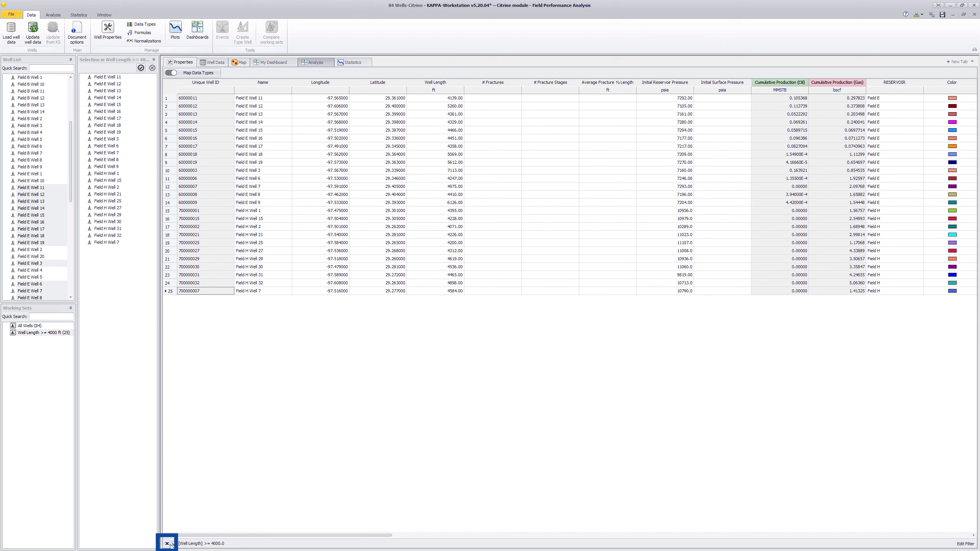
Remove the Well Length filter from the properties table and make All Wells the active working set
{"action": "left_click", "coordinate": [167, 543]}
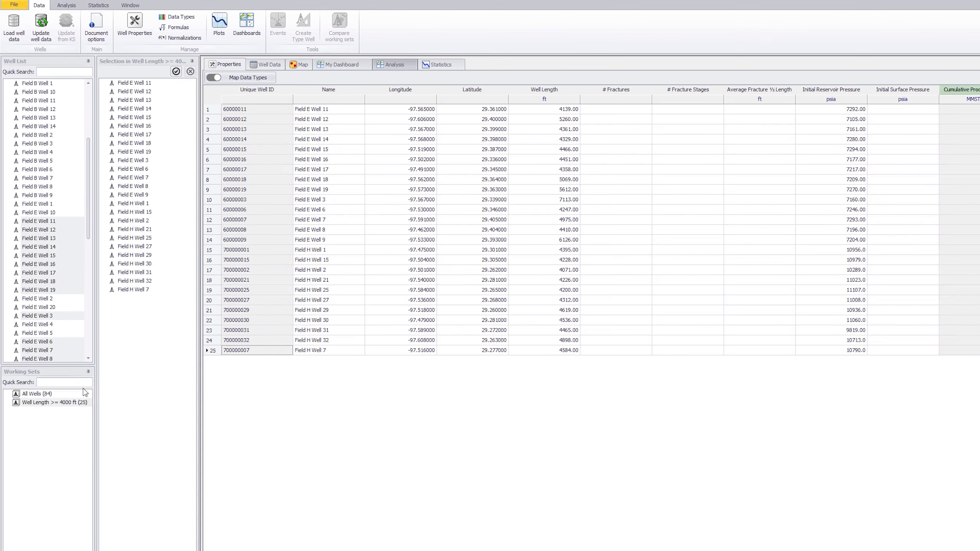
{"action": "left_click", "coordinate": [84, 394]}
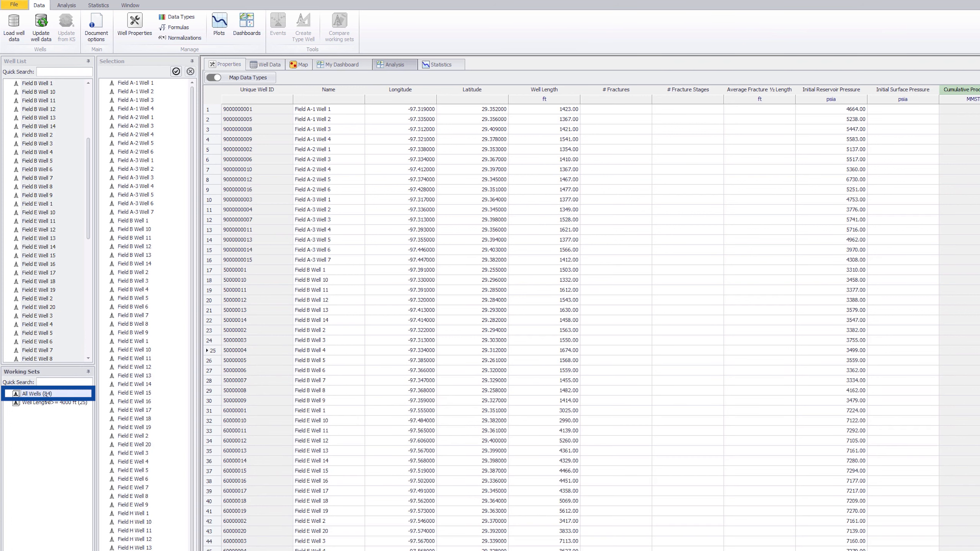
Search the well list for "field b" and create a working set named "Field B Wells" from all the matching wells
{"action": "left_click", "coordinate": [51, 72]}
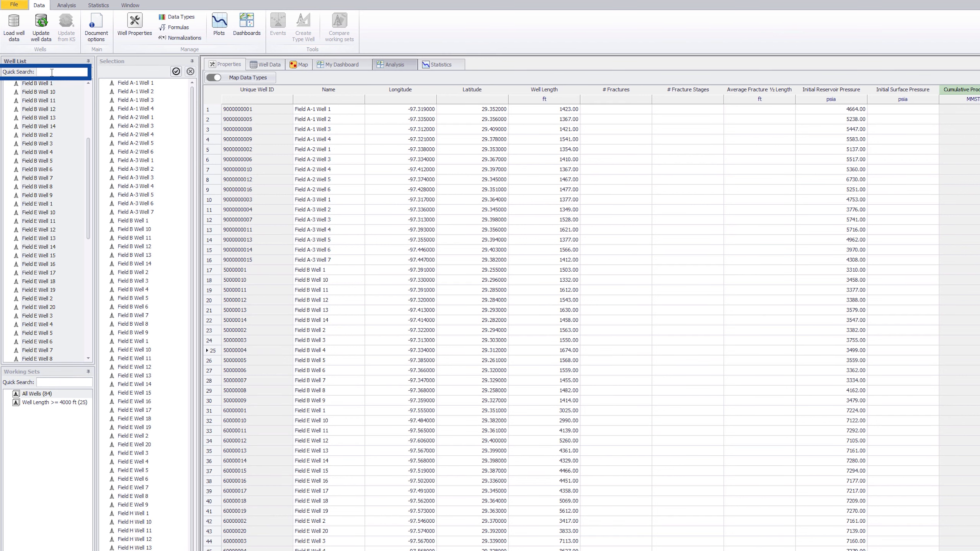
{"action": "type", "text": "field b"}
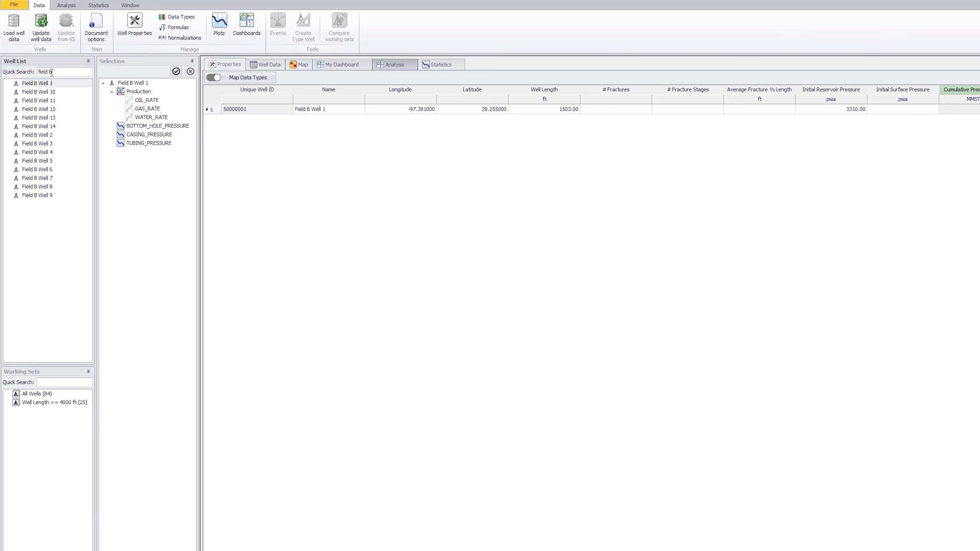
{"action": "left_click", "coordinate": [43, 83]}
{"action": "left_click", "coordinate": [42, 195], "text": "shift"}
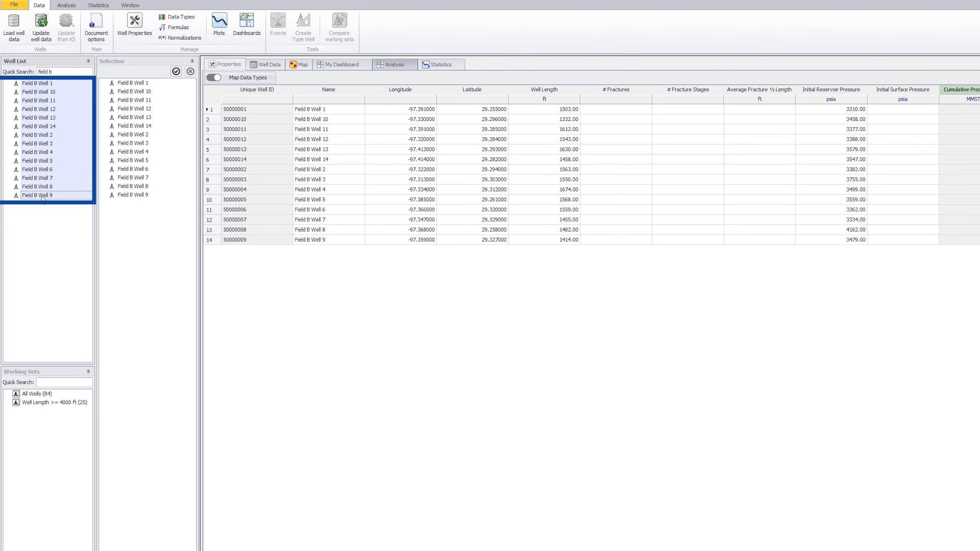
{"action": "right_click", "coordinate": [67, 142]}
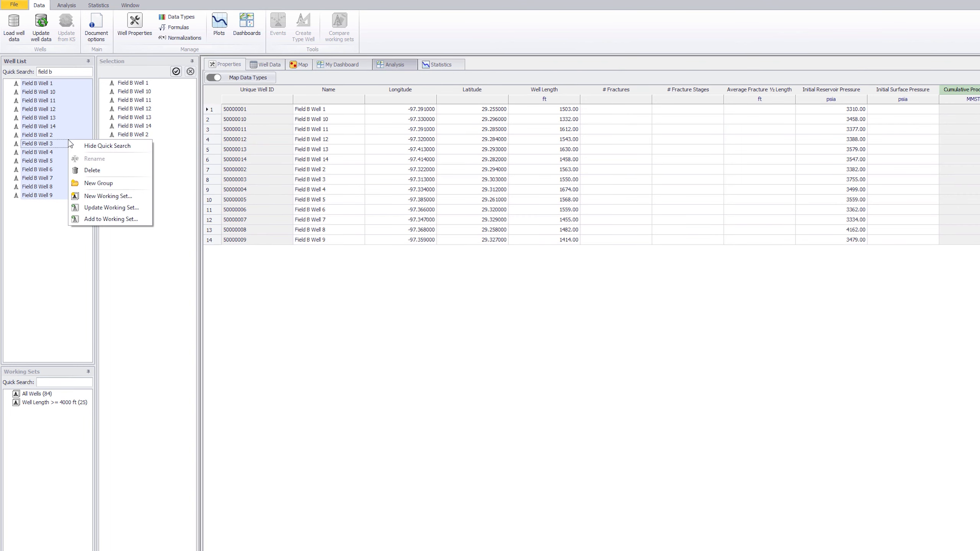
{"action": "left_click", "coordinate": [98, 195]}
{"action": "left_click", "coordinate": [625, 329]}
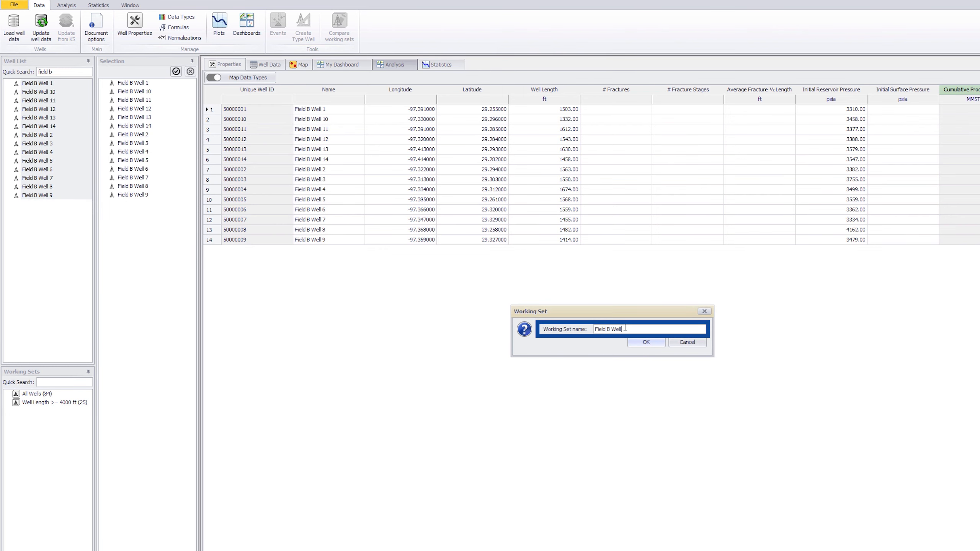
{"action": "type", "text": "s"}
{"action": "left_click", "coordinate": [647, 342]}
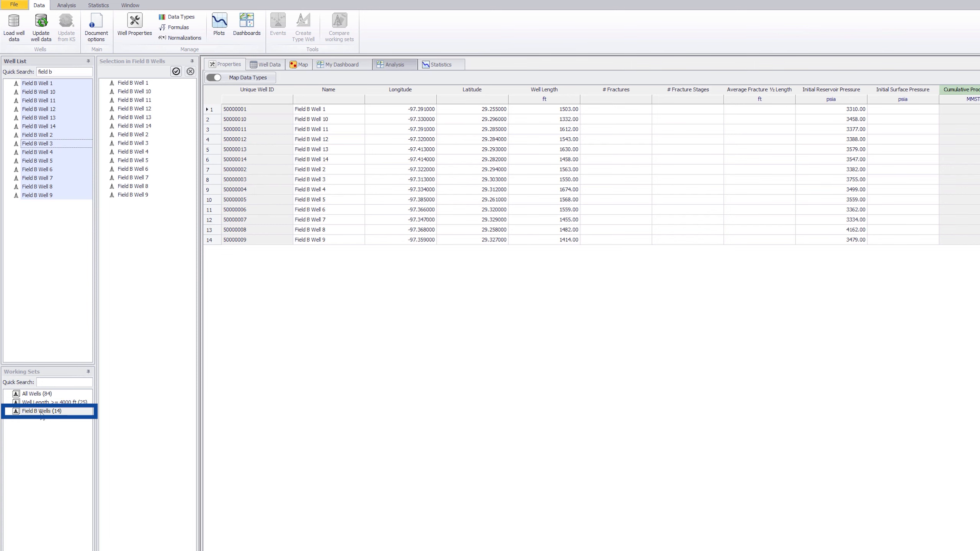
From All Wells, search the well list for "field h" and save all matches as a working set named "Field H Wells"
{"action": "left_click", "coordinate": [45, 395]}
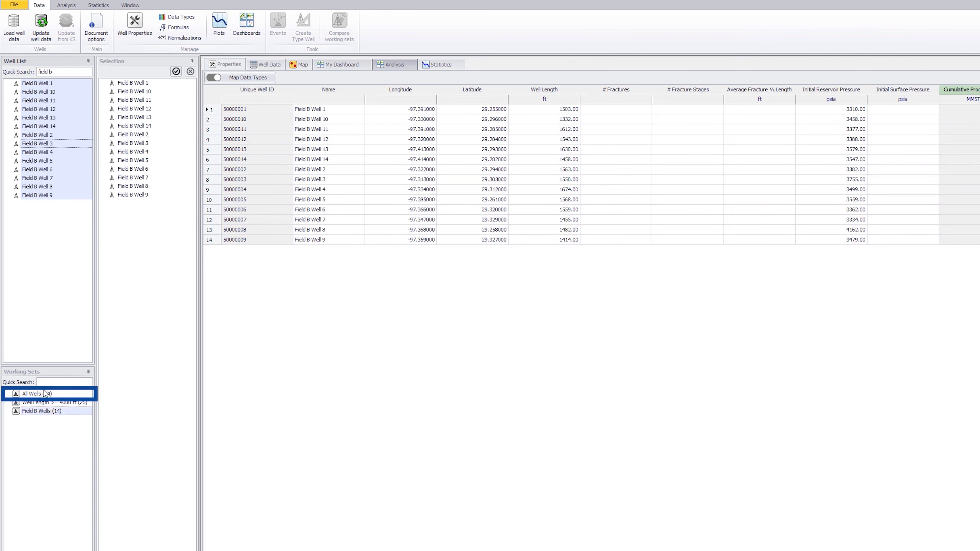
{"action": "left_click", "coordinate": [60, 72]}
{"action": "key", "text": "BackSpace"}
{"action": "type", "text": "h"}
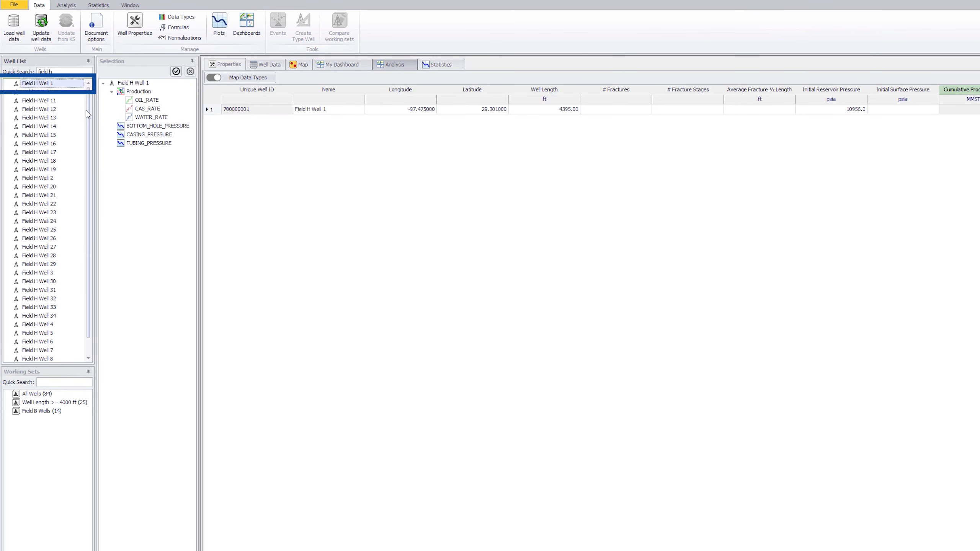
{"action": "scroll", "coordinate": [48, 357], "scroll_direction": "down", "scroll_amount": 1}
{"action": "left_click", "coordinate": [45, 352], "text": "shift"}
{"action": "right_click", "coordinate": [69, 230]}
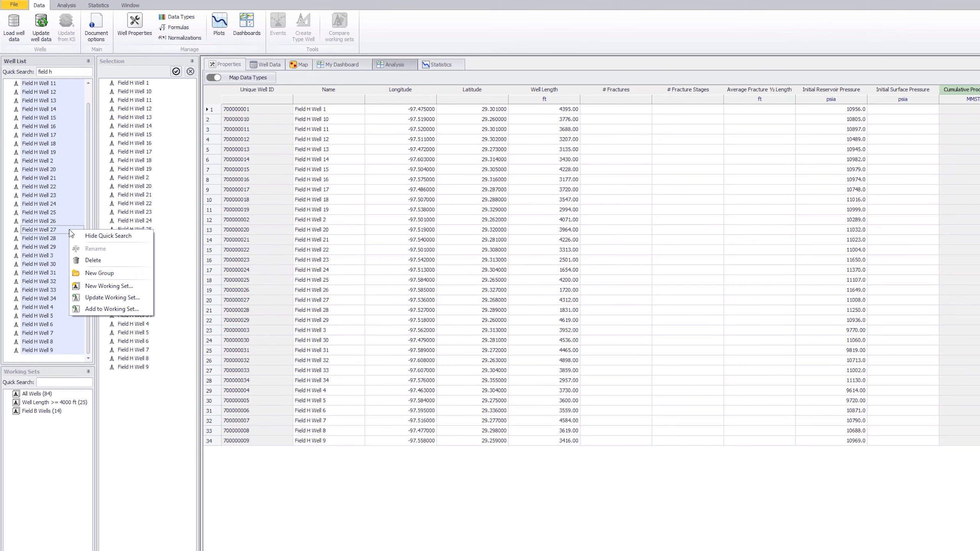
{"action": "left_click", "coordinate": [109, 285]}
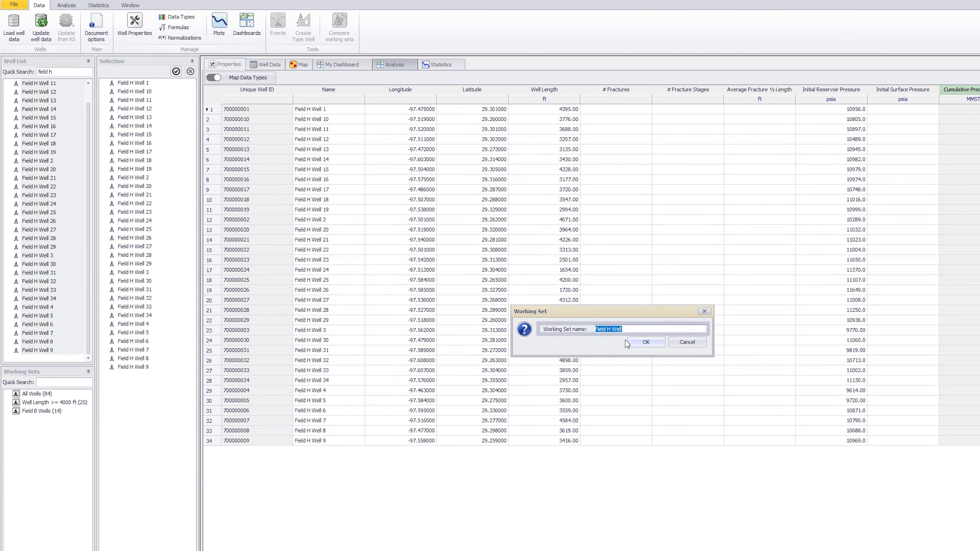
{"action": "left_click", "coordinate": [631, 329]}
{"action": "type", "text": "s"}
{"action": "left_click", "coordinate": [641, 343]}
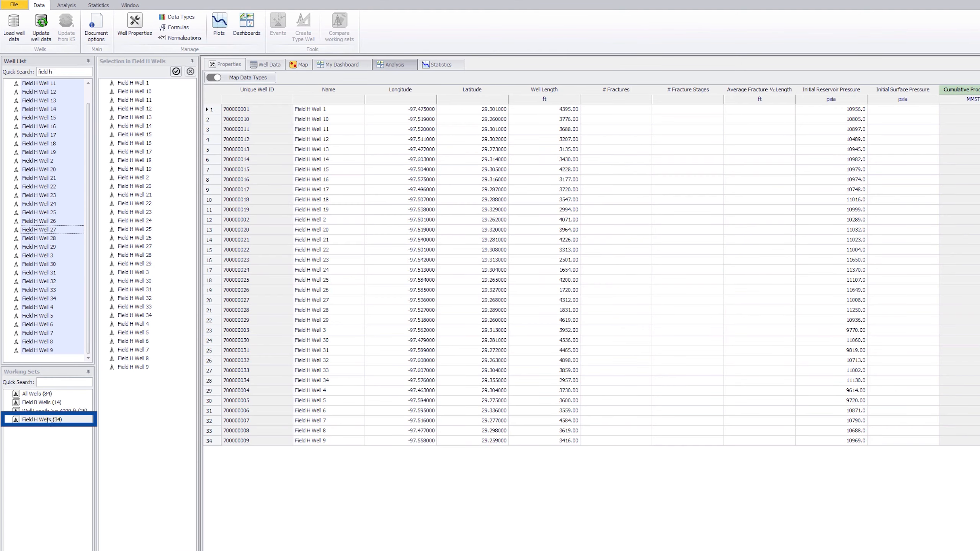
Clear the well list search text and make All Wells the active working set again
{"action": "left_click", "coordinate": [58, 73]}
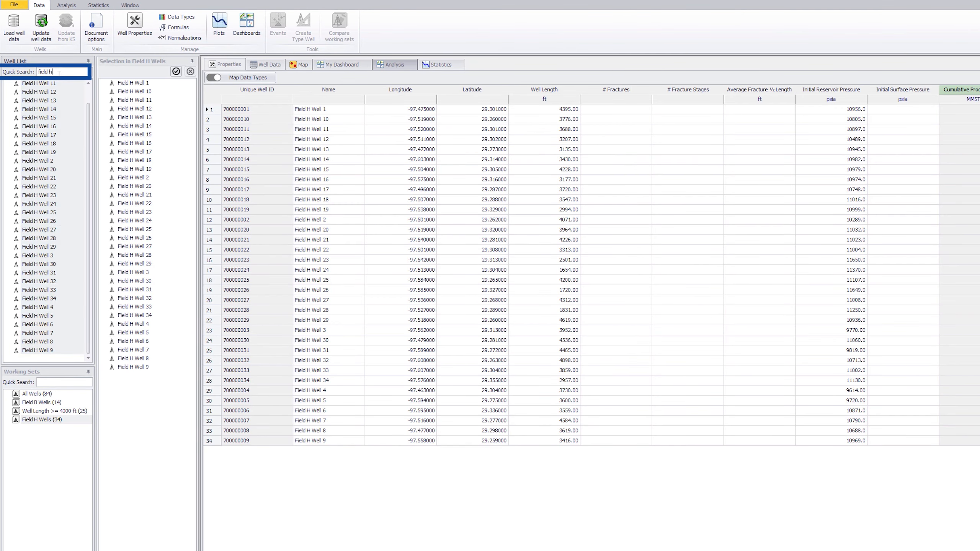
{"action": "key", "text": "BackSpace"}
{"action": "key", "text": "BackSpace"}
{"action": "key", "text": "BackSpace"}
{"action": "key", "text": "BackSpace"}
{"action": "key", "text": "BackSpace"}
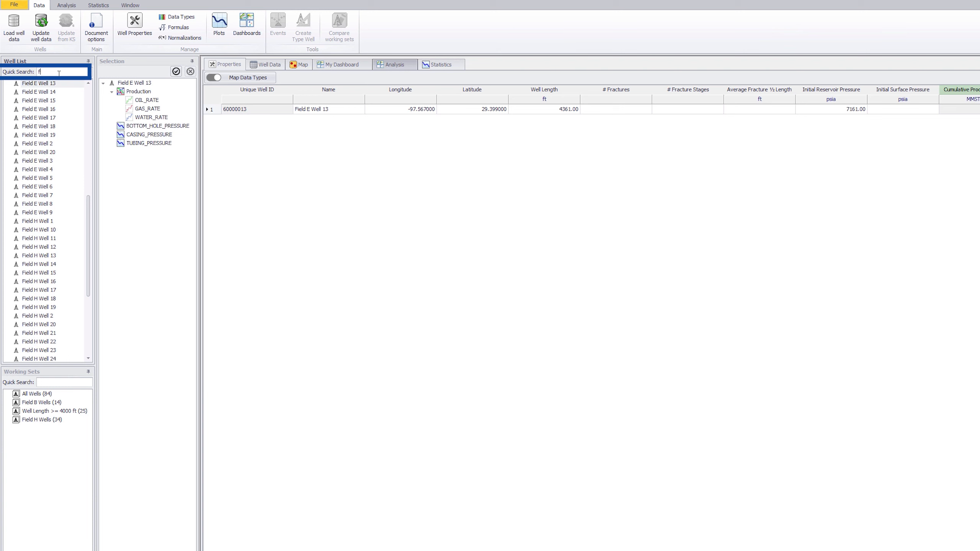
{"action": "key", "text": "BackSpace"}
{"action": "left_click", "coordinate": [43, 395]}
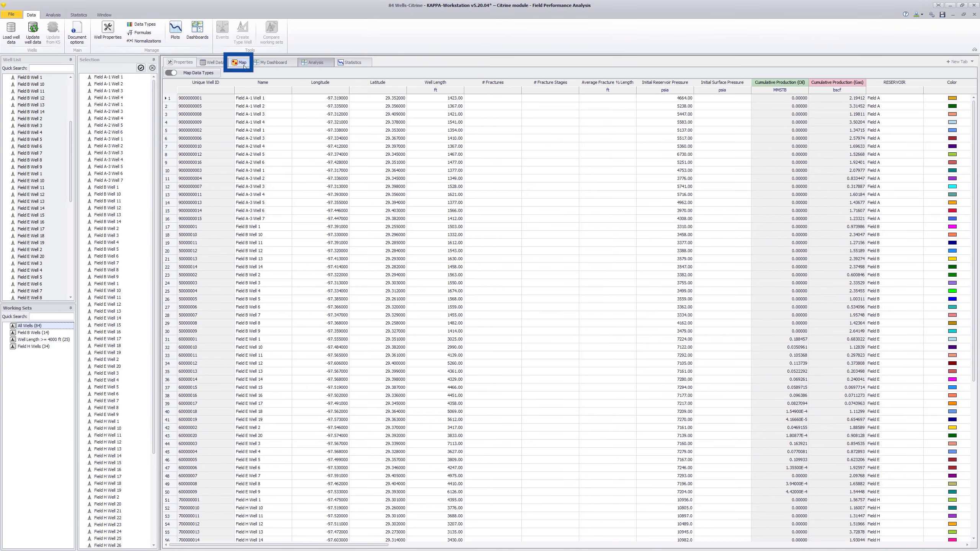
Outline the northwestern wells on the map with Well Selection and create a working set from them named "NW Wells"
{"action": "left_click", "coordinate": [303, 65]}
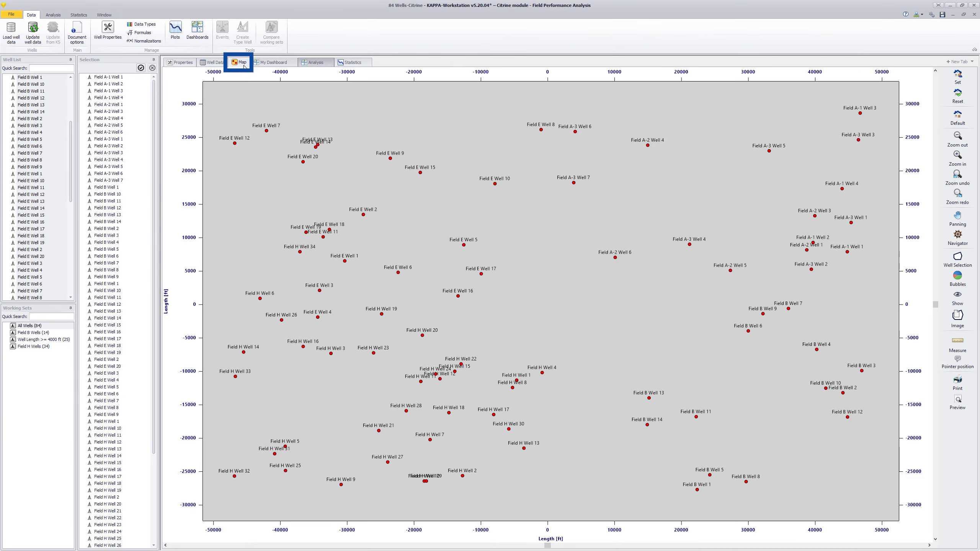
{"action": "left_click", "coordinate": [952, 262]}
{"action": "mouse_move", "coordinate": [527, 183]}
{"action": "left_mouse_down"}
{"action": "mouse_move", "coordinate": [391, 111]}
{"action": "mouse_move", "coordinate": [256, 105]}
{"action": "mouse_move", "coordinate": [209, 170]}
{"action": "mouse_move", "coordinate": [204, 300]}
{"action": "mouse_move", "coordinate": [215, 390]}
{"action": "mouse_move", "coordinate": [323, 408]}
{"action": "mouse_move", "coordinate": [441, 348]}
{"action": "mouse_move", "coordinate": [530, 228]}
{"action": "mouse_move", "coordinate": [525, 179]}
{"action": "left_mouse_up"}
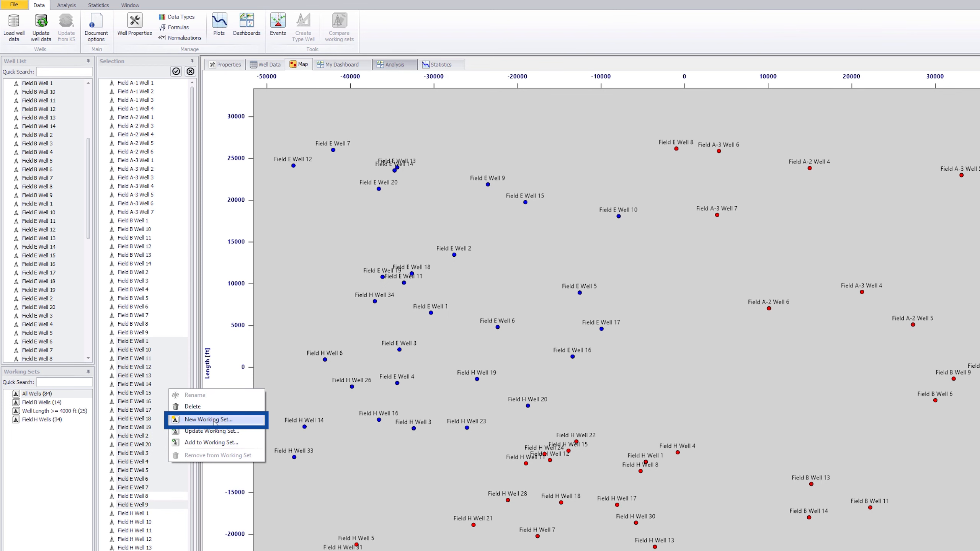
{"action": "left_click", "coordinate": [215, 422]}
{"action": "type", "text": "NW "}
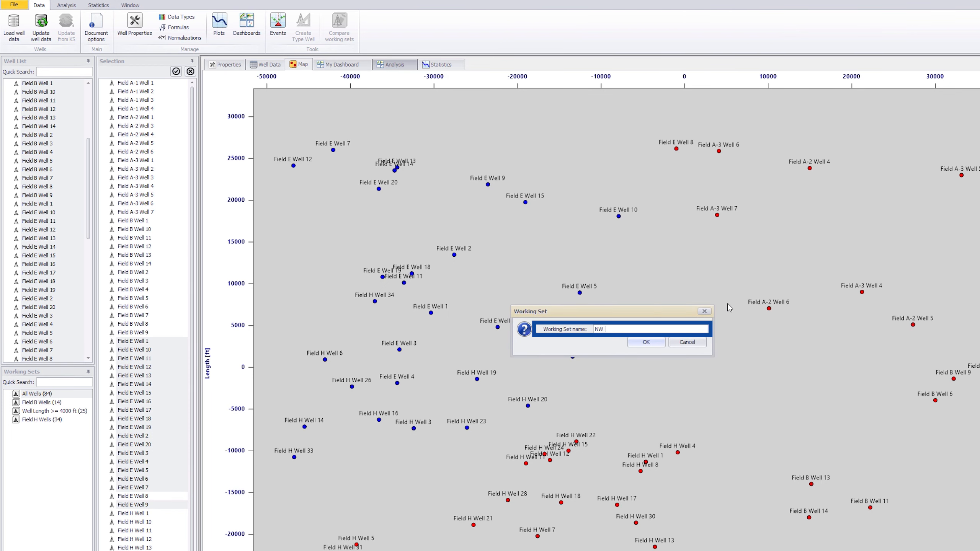
{"action": "type", "text": "Wells"}
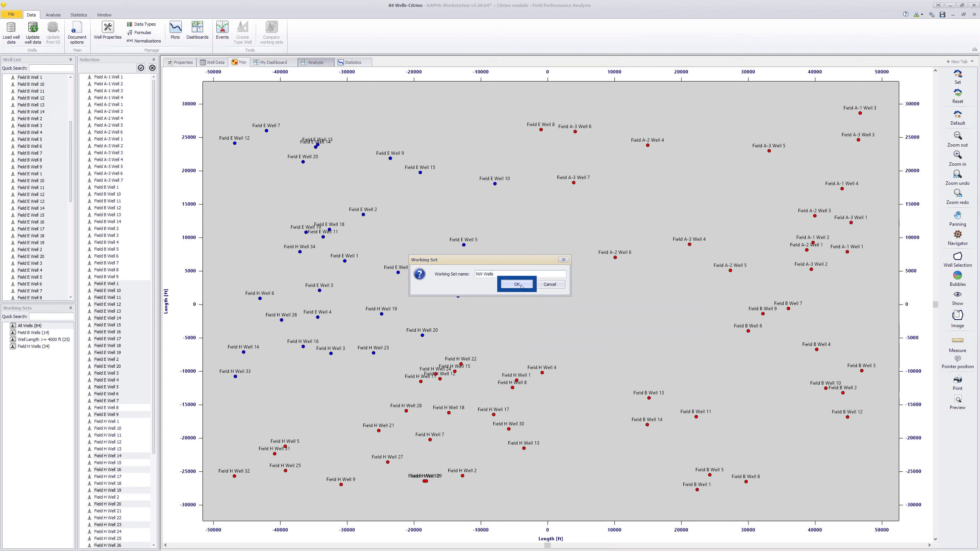
{"action": "left_click", "coordinate": [520, 284]}
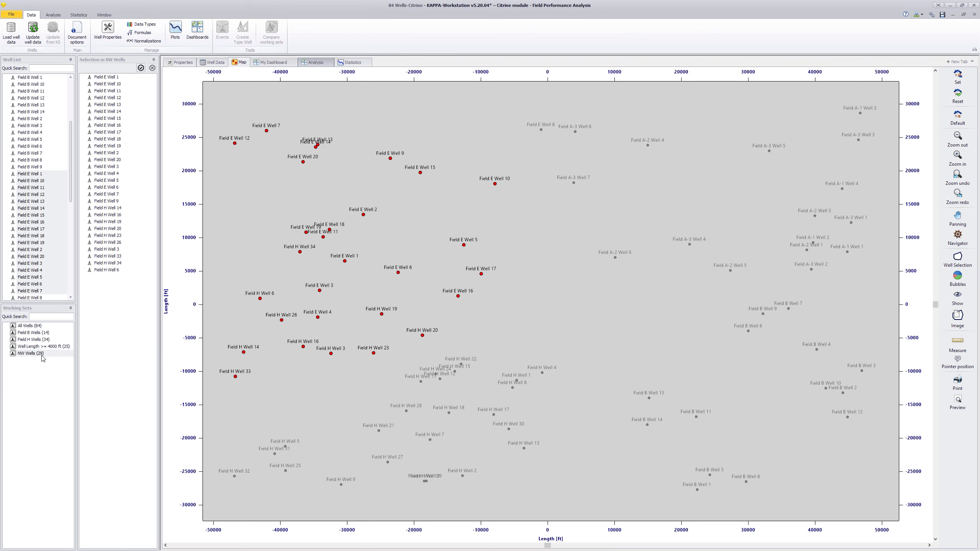
Reactivate the All Wells working set and display the production plots of My Dashboard
{"action": "left_click", "coordinate": [34, 327]}
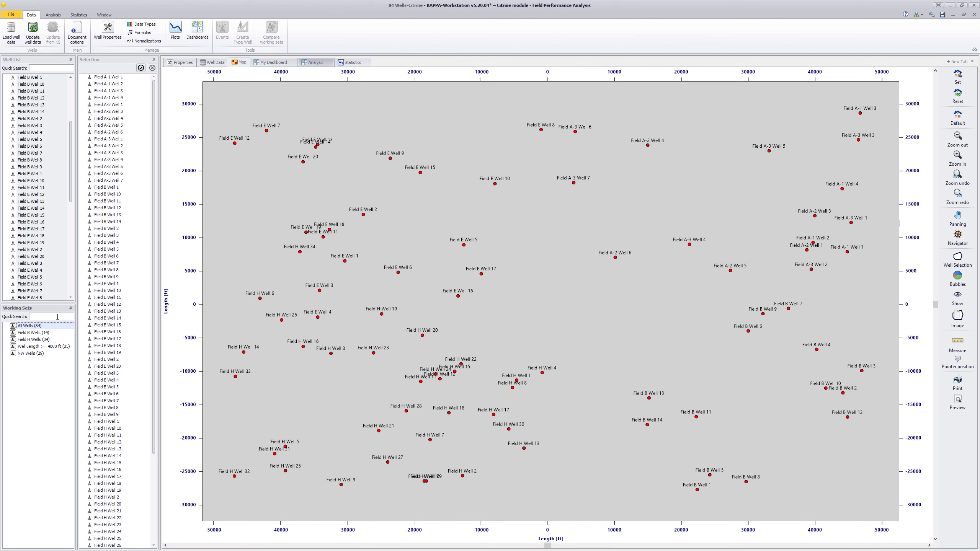
{"action": "left_click", "coordinate": [268, 63]}
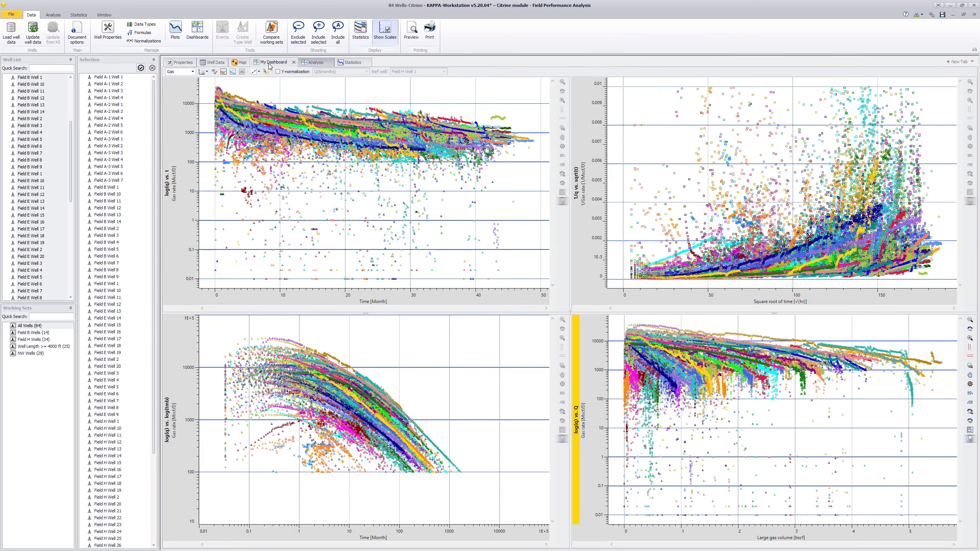
Compare the Field B Wells and Field H Wells working sets across the dashboard plots, closing the comparison once viewed
{"action": "left_click", "coordinate": [271, 38]}
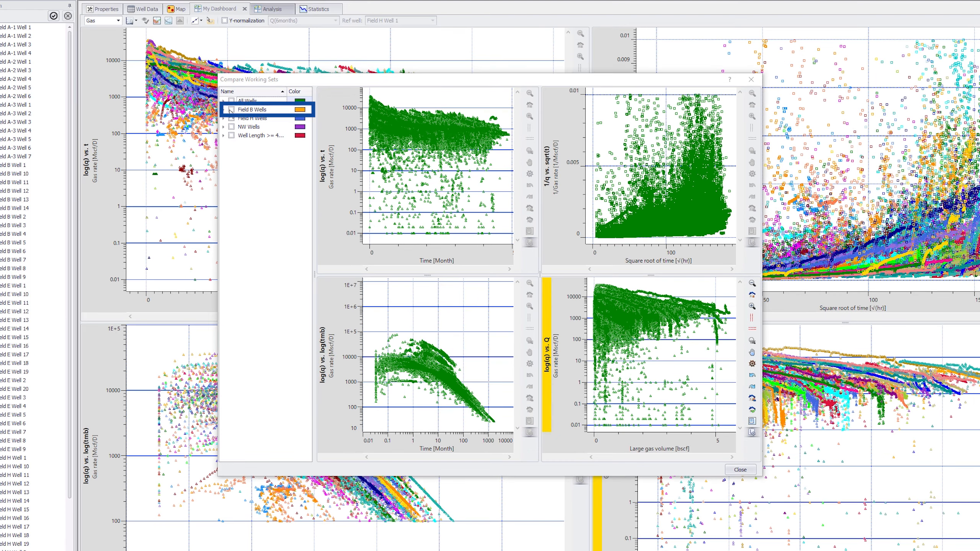
{"action": "left_click", "coordinate": [231, 109]}
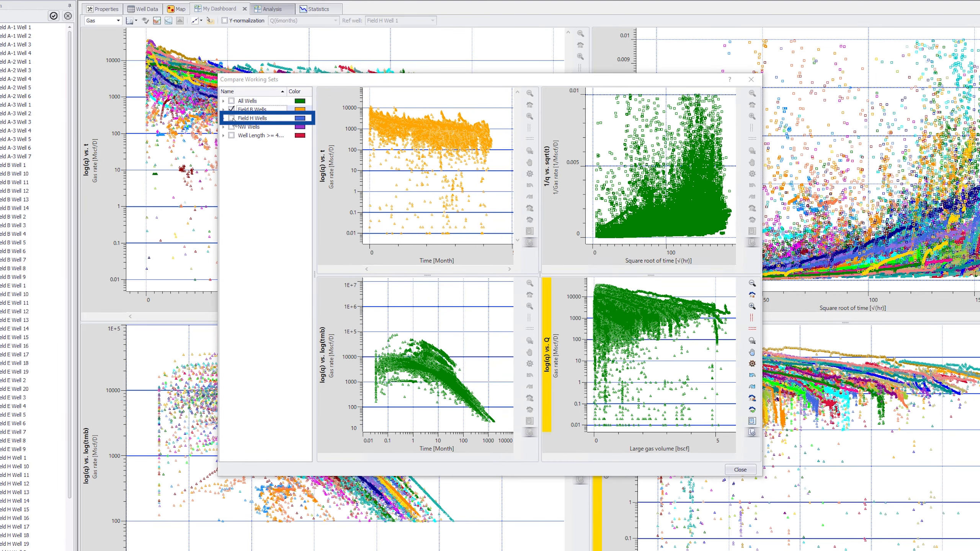
{"action": "left_click", "coordinate": [231, 119]}
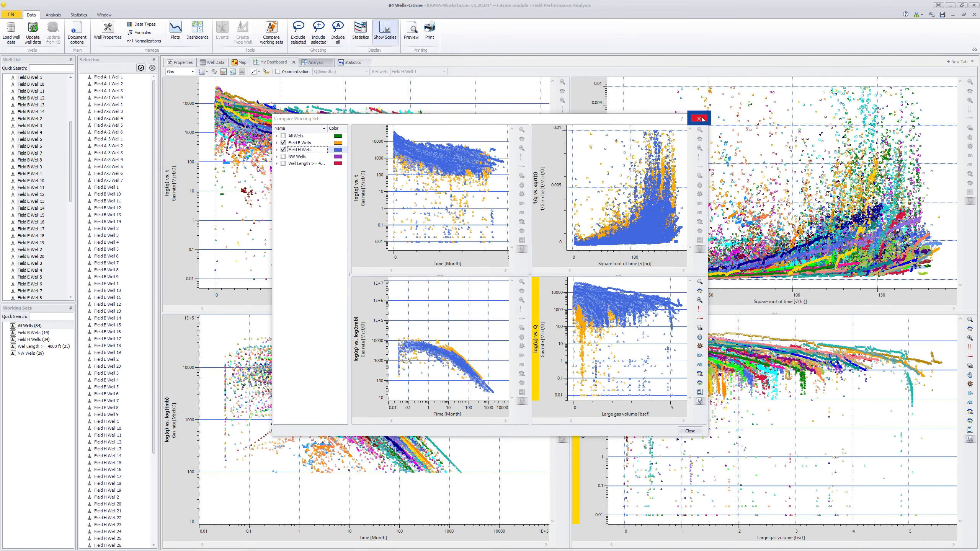
{"action": "left_click", "coordinate": [699, 119]}
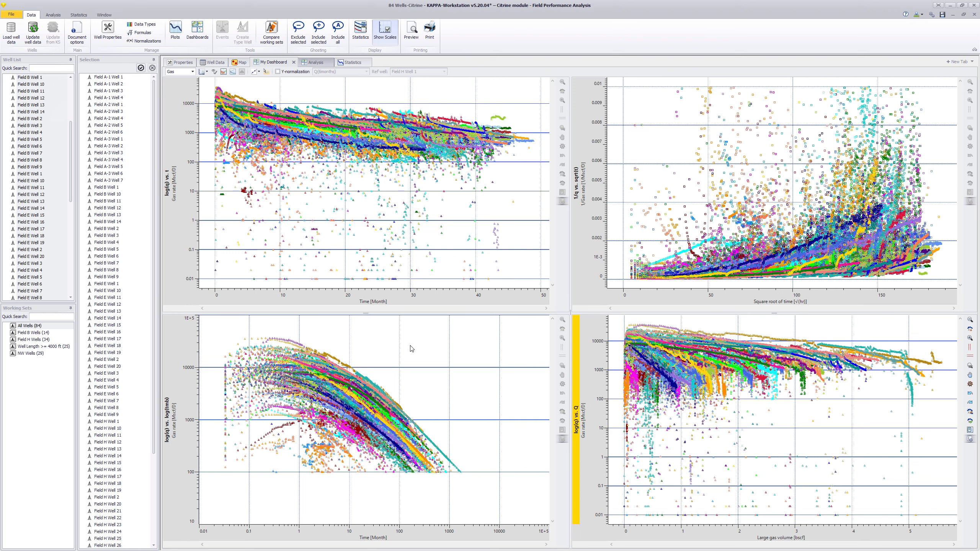
Make Field H Wells the active working set and enlarge the log(q) vs. log(tmb) plot
{"action": "left_click", "coordinate": [42, 340]}
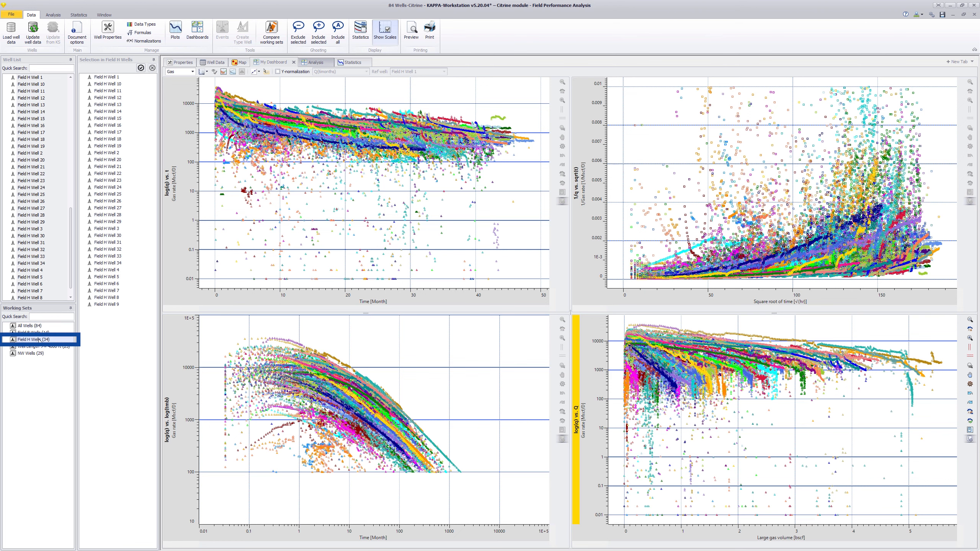
{"action": "left_click", "coordinate": [404, 361]}
{"action": "double_click", "coordinate": [405, 363]}
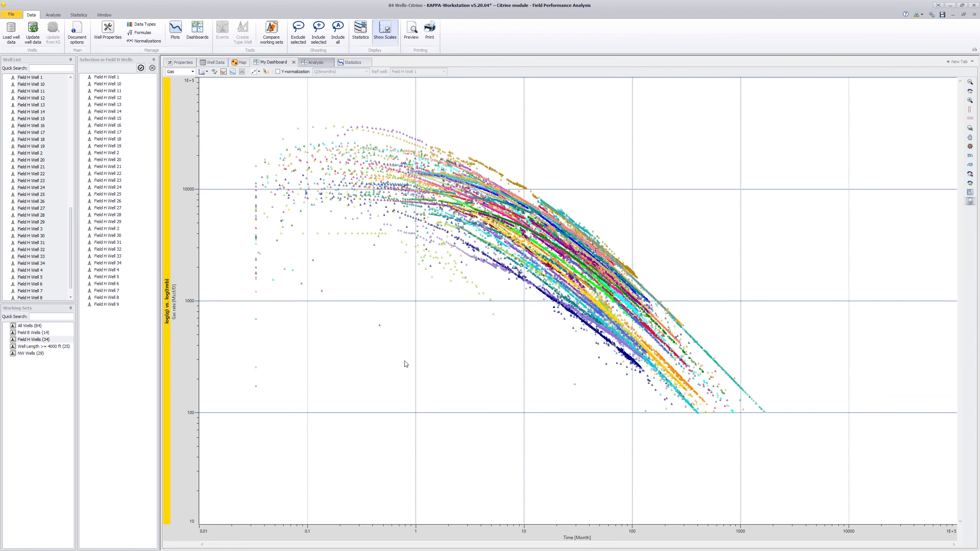
In the log(q) vs. log(tmb) plot definition, normalize the Y-axis rate q by Q(6months), 1/Q
{"action": "right_click", "coordinate": [376, 297]}
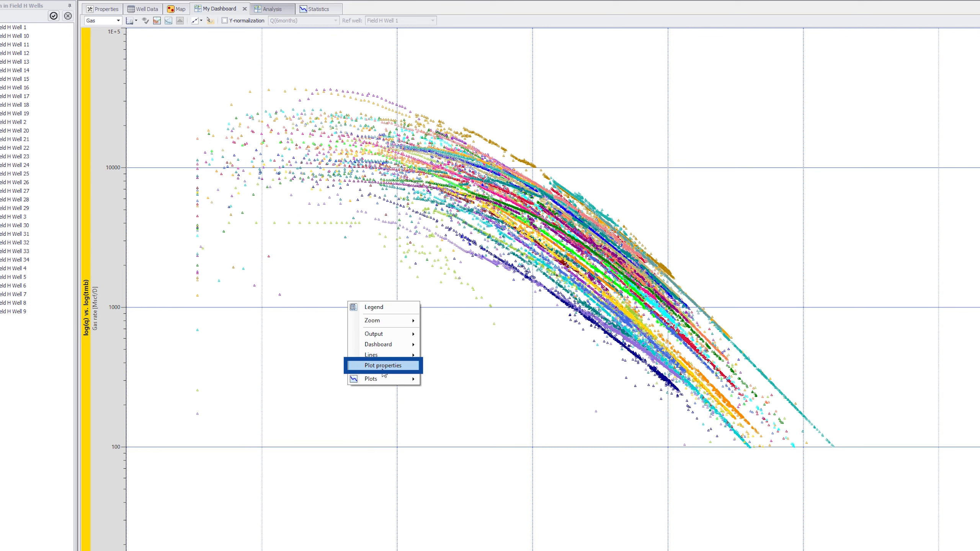
{"action": "left_click", "coordinate": [383, 365]}
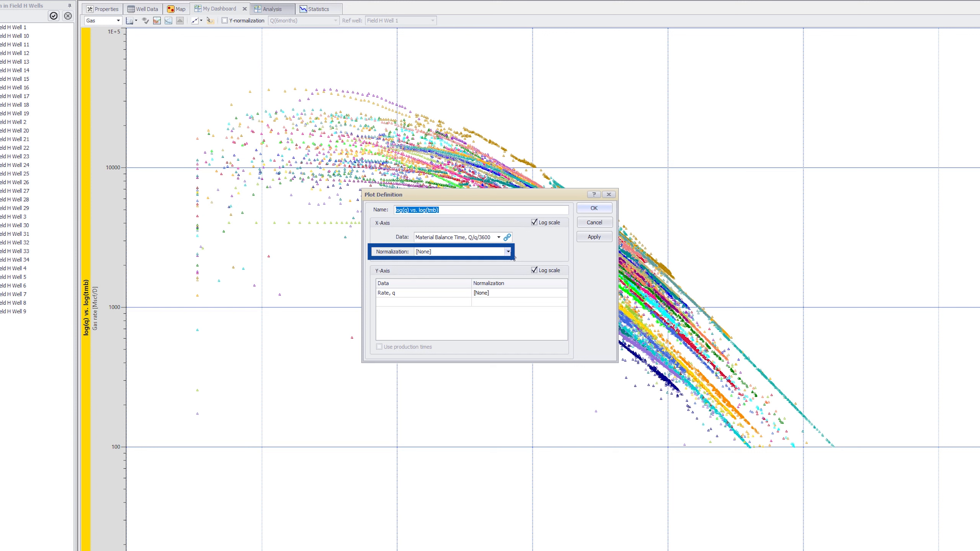
{"action": "left_click", "coordinate": [552, 293]}
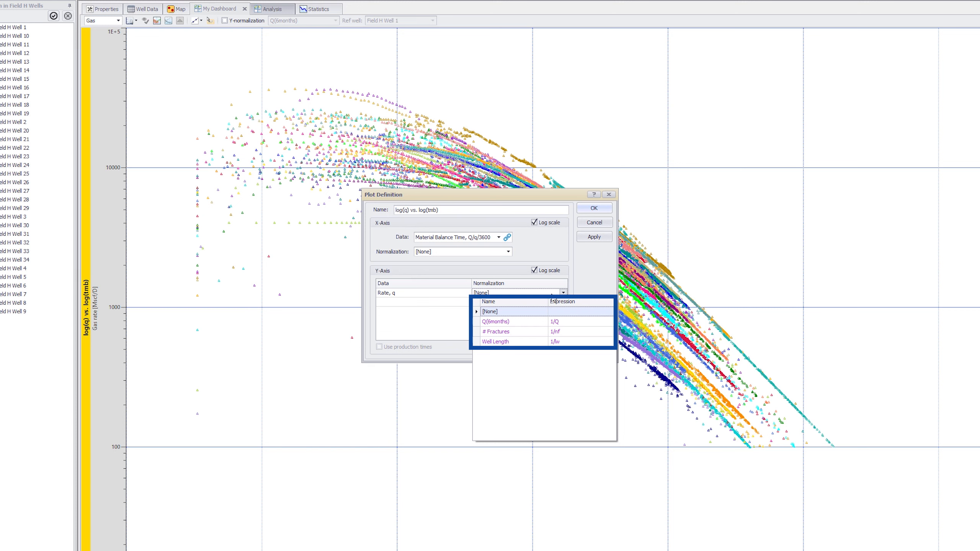
{"action": "left_click", "coordinate": [556, 322]}
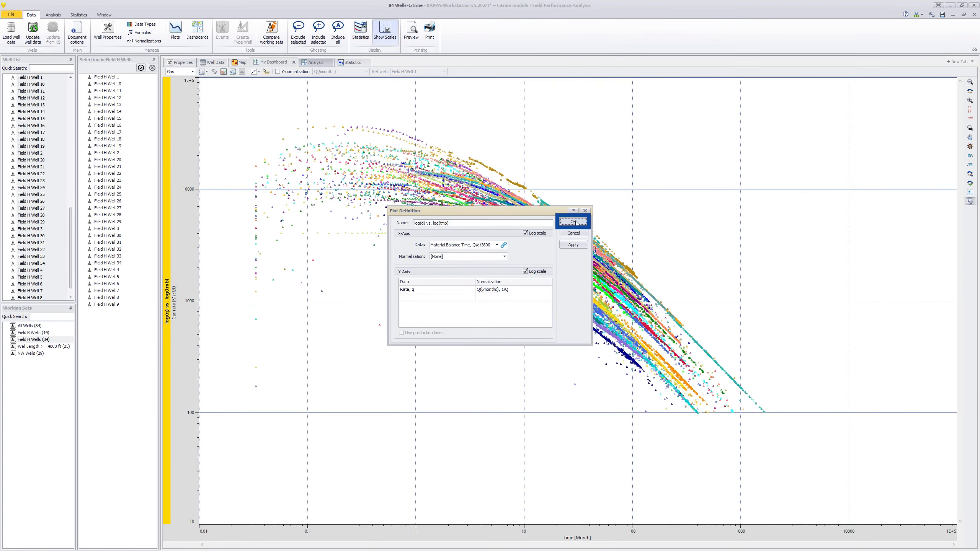
{"action": "left_click", "coordinate": [574, 222]}
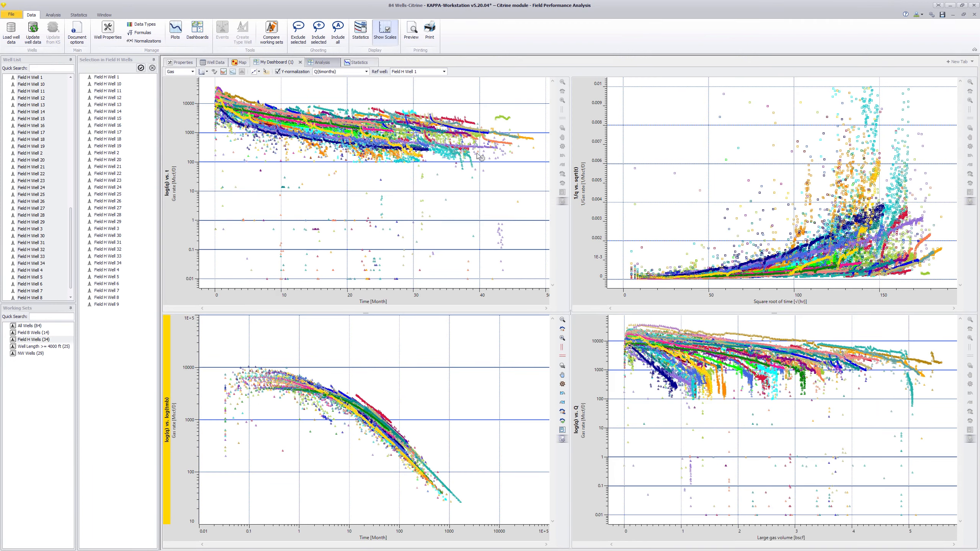
Turn off Y-normalization and overlay monthly P10, P50 and P90 percentile statistics on the dashboard plots
{"action": "left_click", "coordinate": [277, 72]}
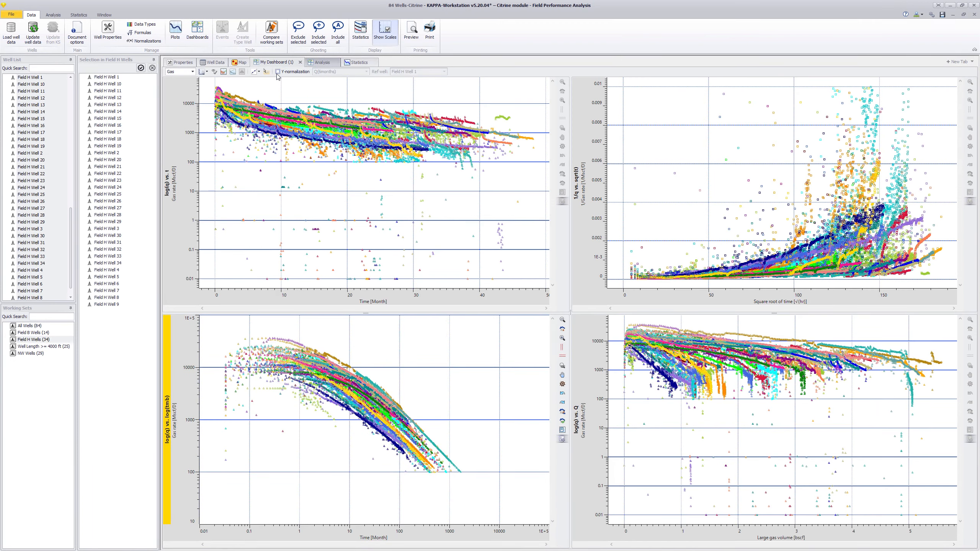
{"action": "left_click", "coordinate": [358, 38]}
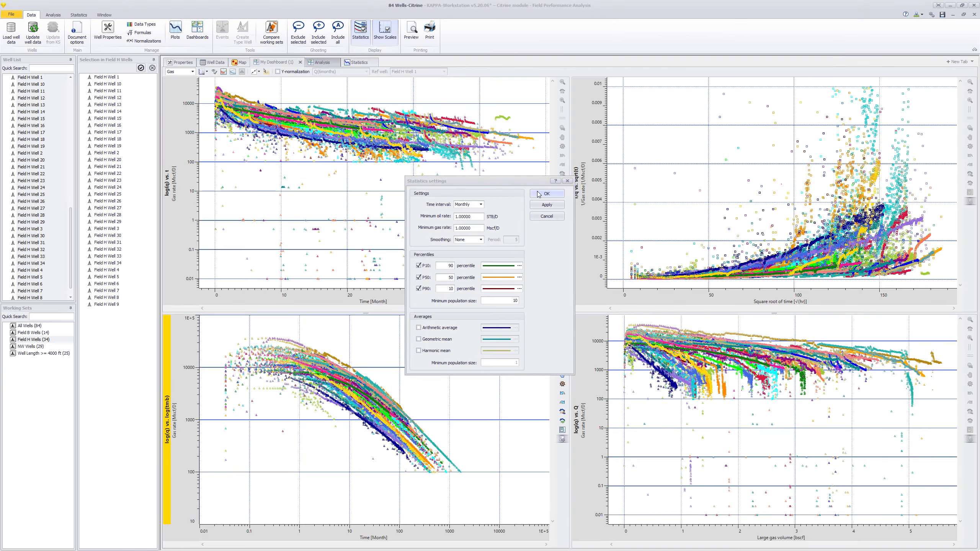
{"action": "left_click", "coordinate": [553, 170]}
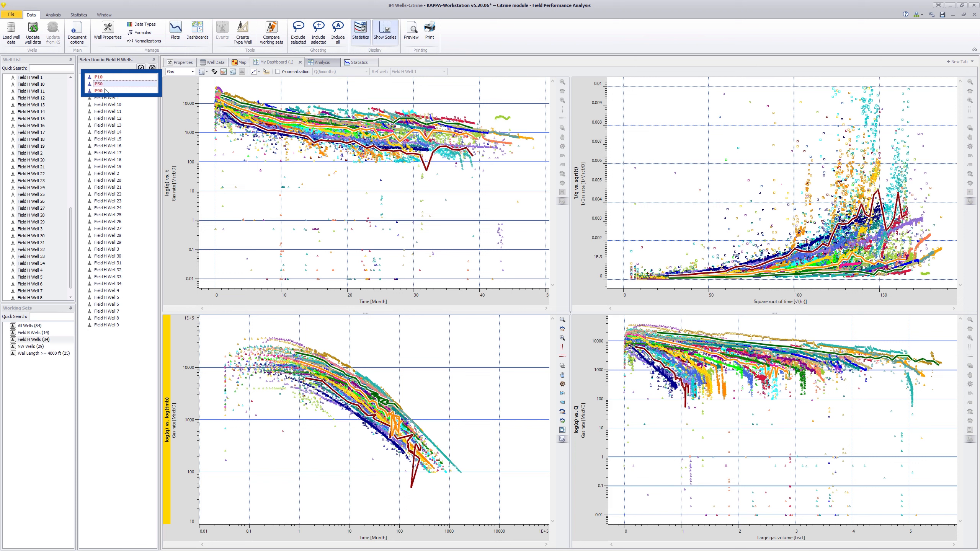
Create a type well from the P10 statistics curve, naming it "P10 Type Well"
{"action": "right_click", "coordinate": [109, 79]}
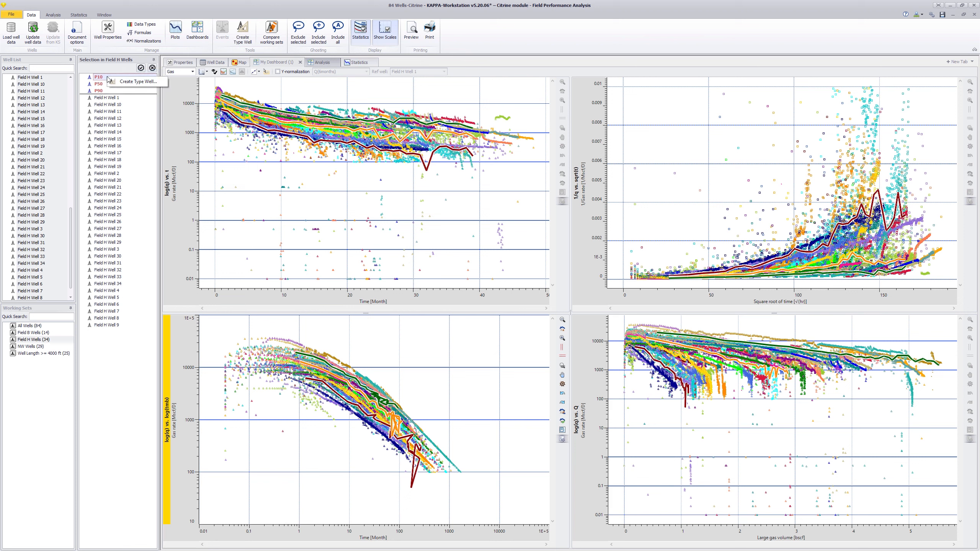
{"action": "left_click", "coordinate": [118, 82]}
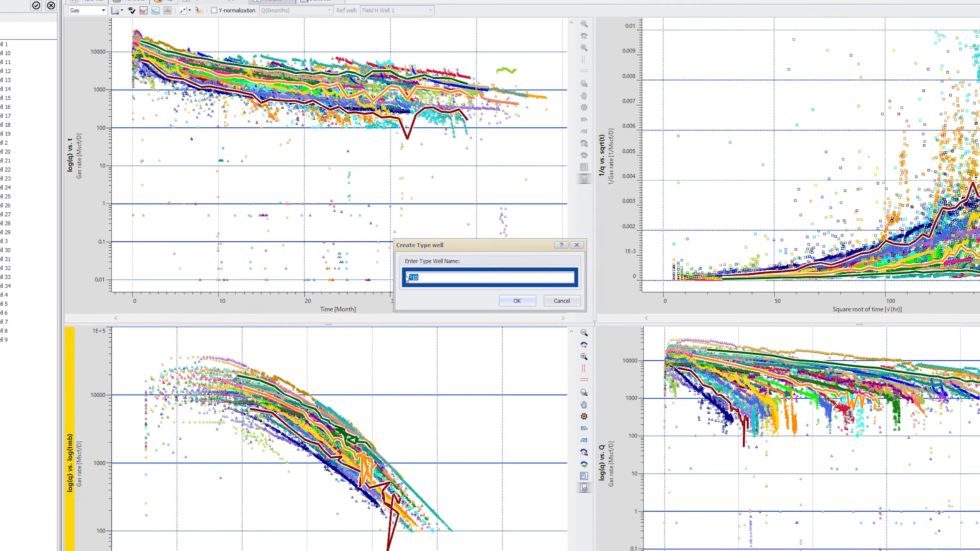
{"action": "left_click", "coordinate": [423, 278]}
{"action": "type", "text": "Type Well"}
{"action": "left_click", "coordinate": [508, 304]}
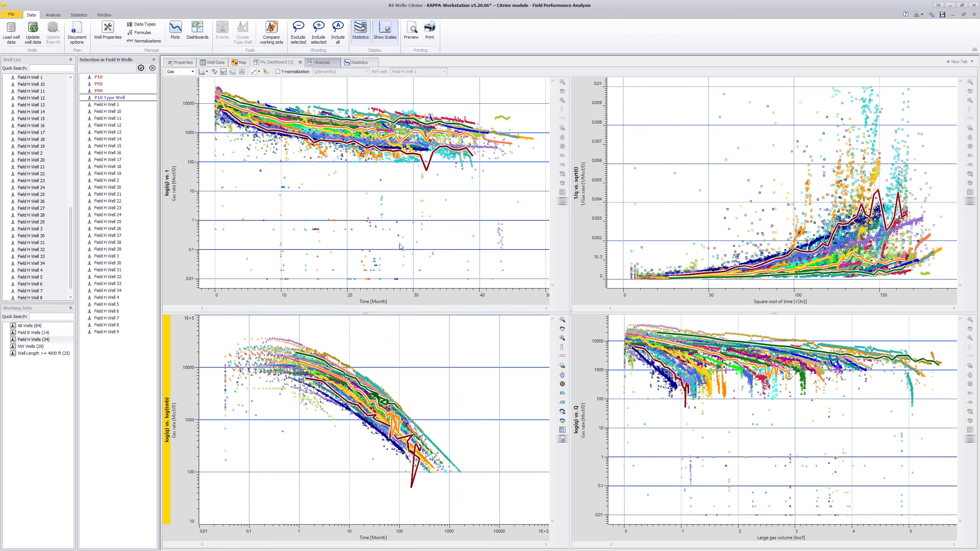
Delete the P10 Type Well from the Field H Wells selection
{"action": "left_click", "coordinate": [140, 98]}
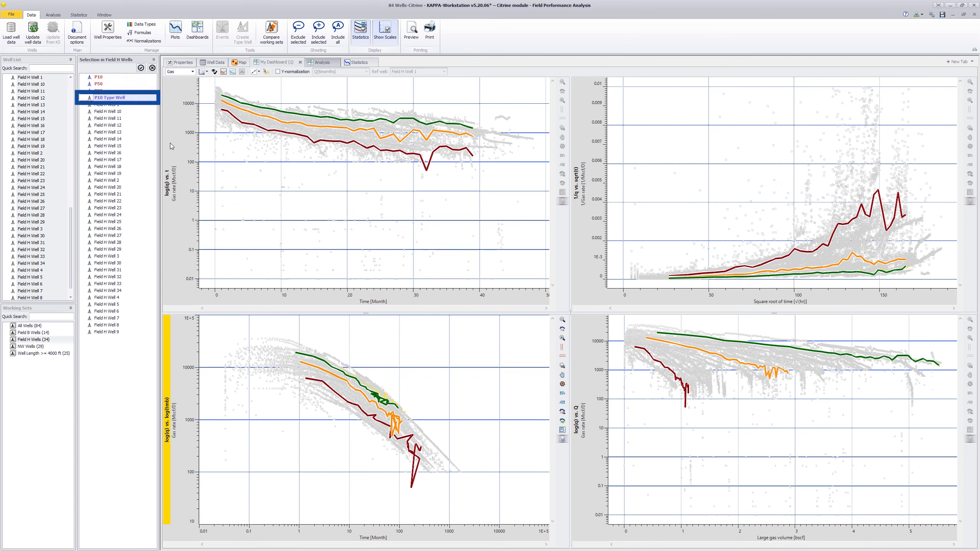
{"action": "right_click", "coordinate": [141, 101]}
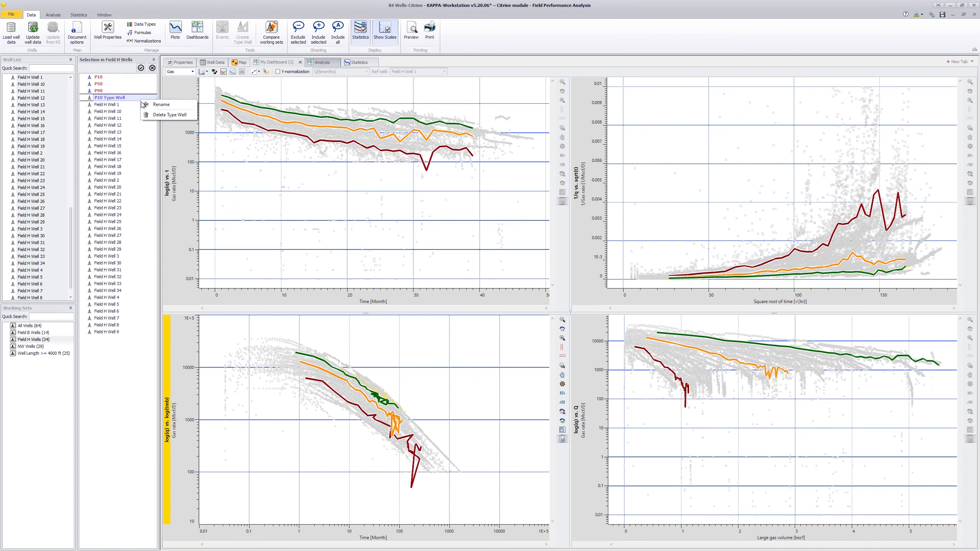
{"action": "left_click", "coordinate": [169, 114]}
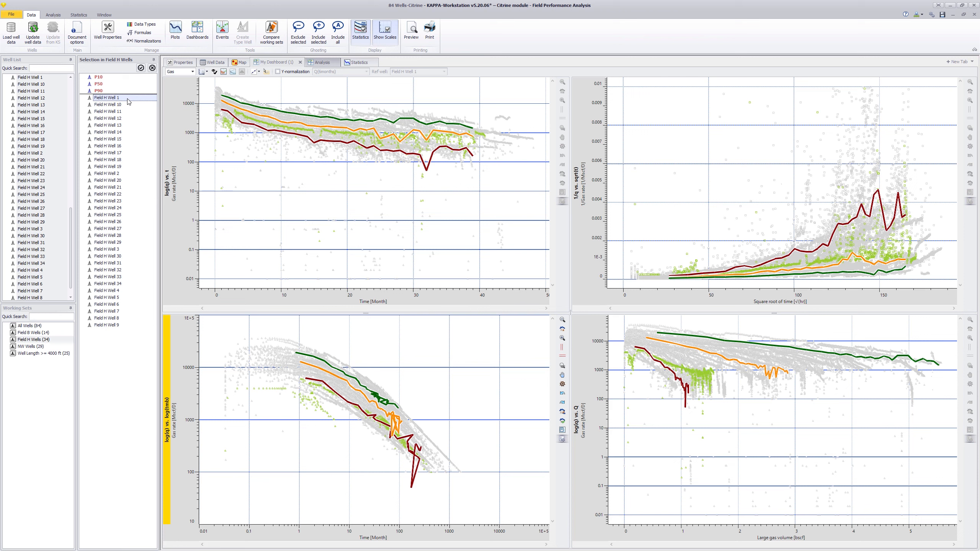
Highlight Field H wells one at a time, from Well 10 through Well 16, to compare each with the percentile curves
{"action": "left_click", "coordinate": [129, 104]}
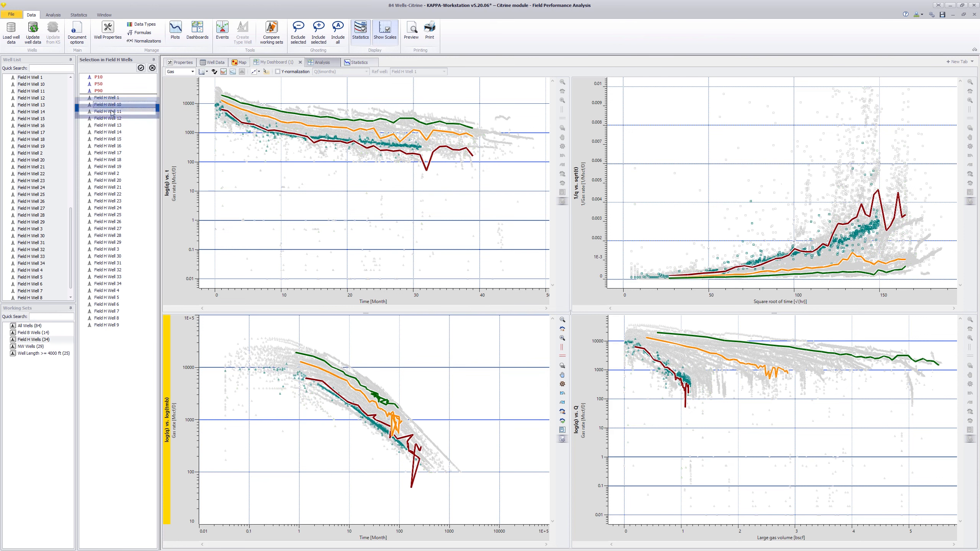
{"action": "left_click", "coordinate": [112, 112]}
{"action": "left_click", "coordinate": [113, 119]}
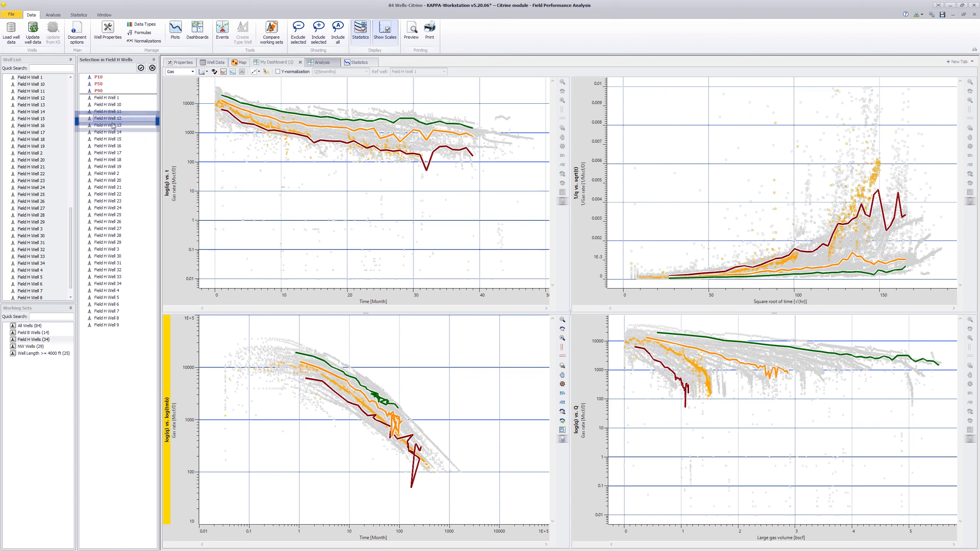
{"action": "left_click", "coordinate": [113, 125]}
{"action": "left_click", "coordinate": [113, 132]}
{"action": "left_click", "coordinate": [113, 139]}
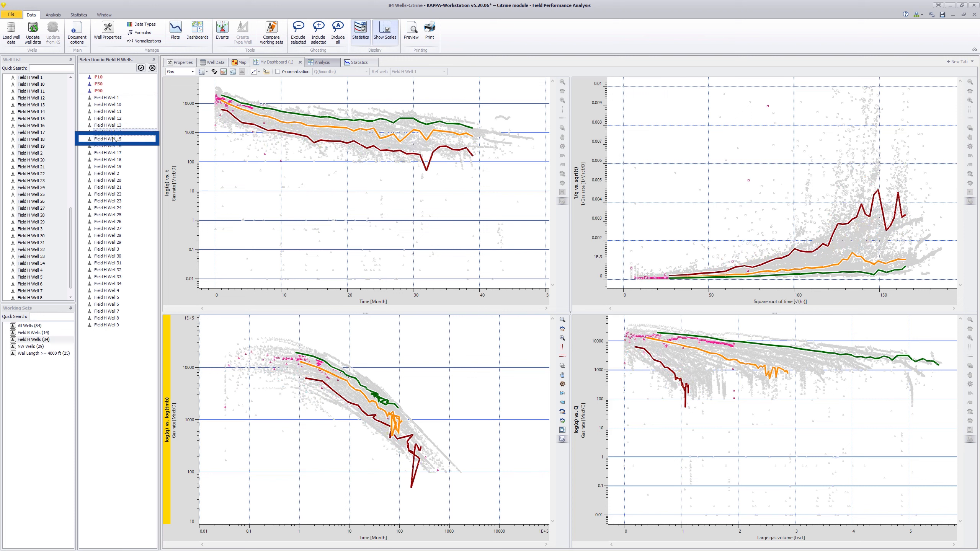
{"action": "left_click", "coordinate": [114, 140]}
{"action": "left_click", "coordinate": [114, 146]}
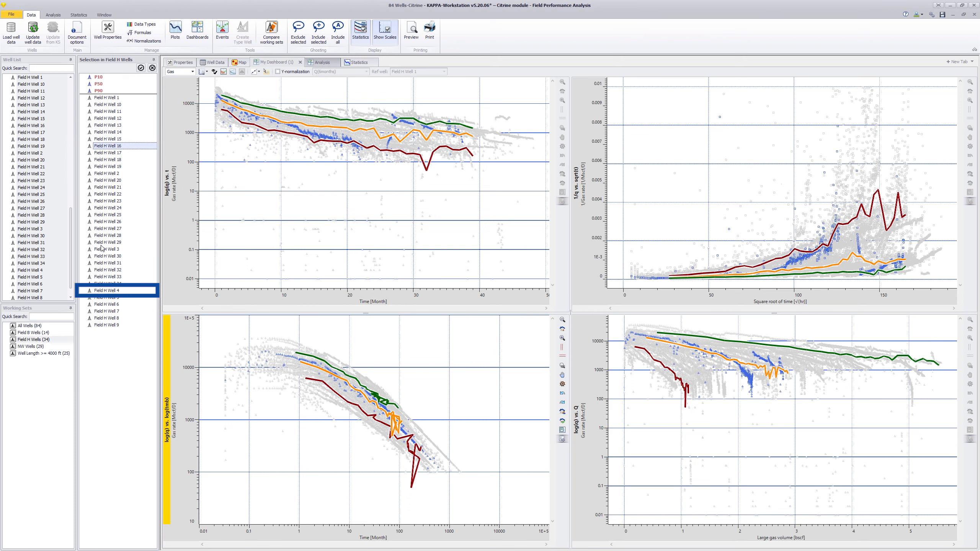
Highlight Field H Wells 4, 5 and 6 together in the plots, and turn off the percentile statistics
{"action": "left_click", "coordinate": [101, 290]}
{"action": "left_click", "coordinate": [101, 297]}
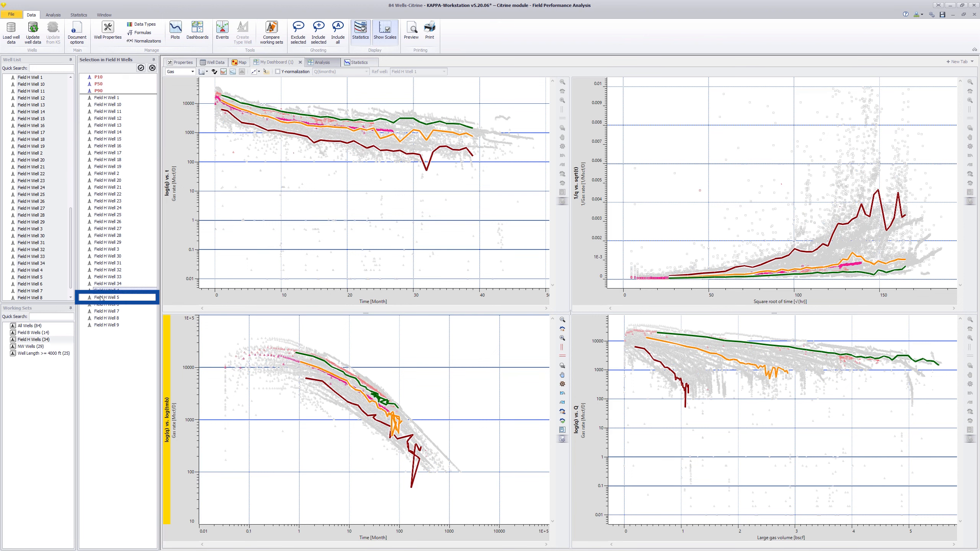
{"action": "left_click", "coordinate": [104, 305]}
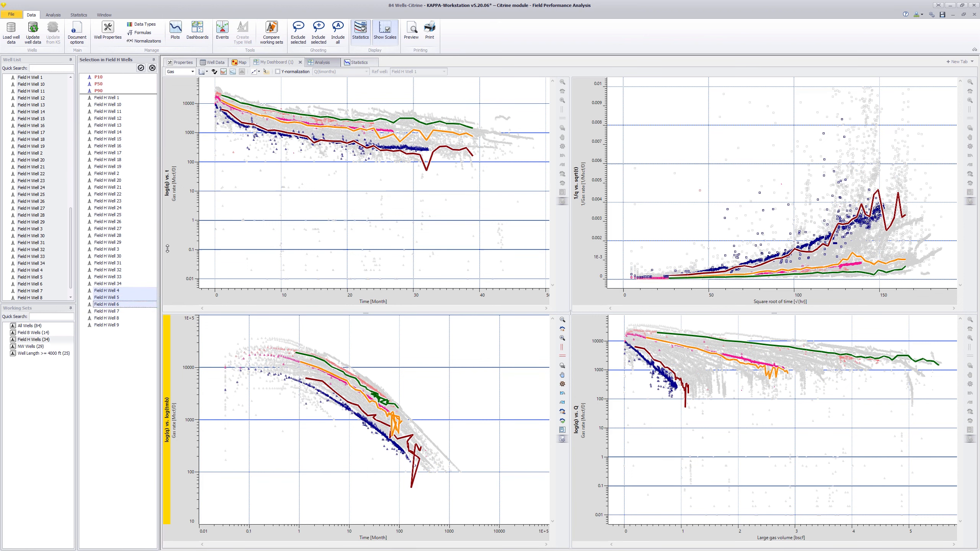
{"action": "left_click", "coordinate": [361, 37]}
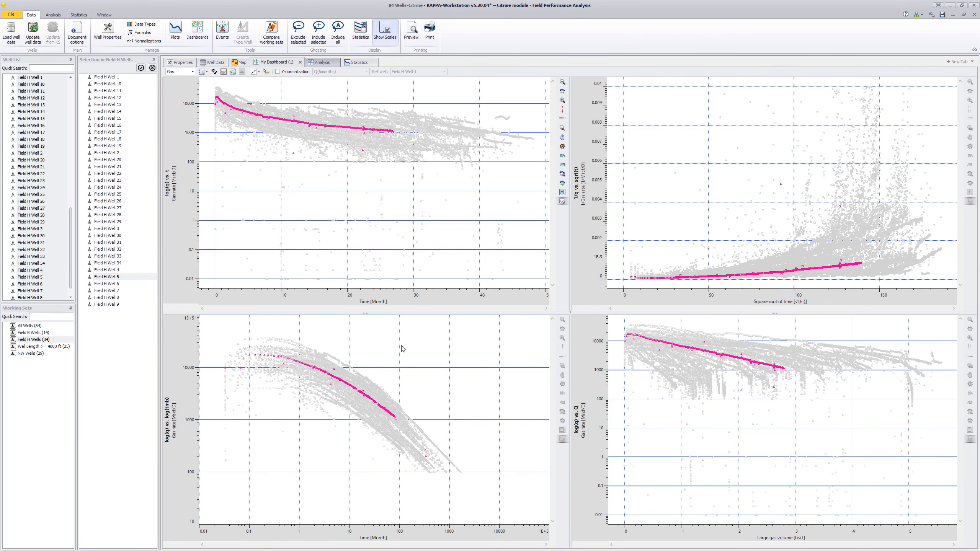
Enlarge the log(q) vs. log(tmb) plot and add a -1/4 slope line along the early data of Field H Well 5
{"action": "double_click", "coordinate": [403, 349]}
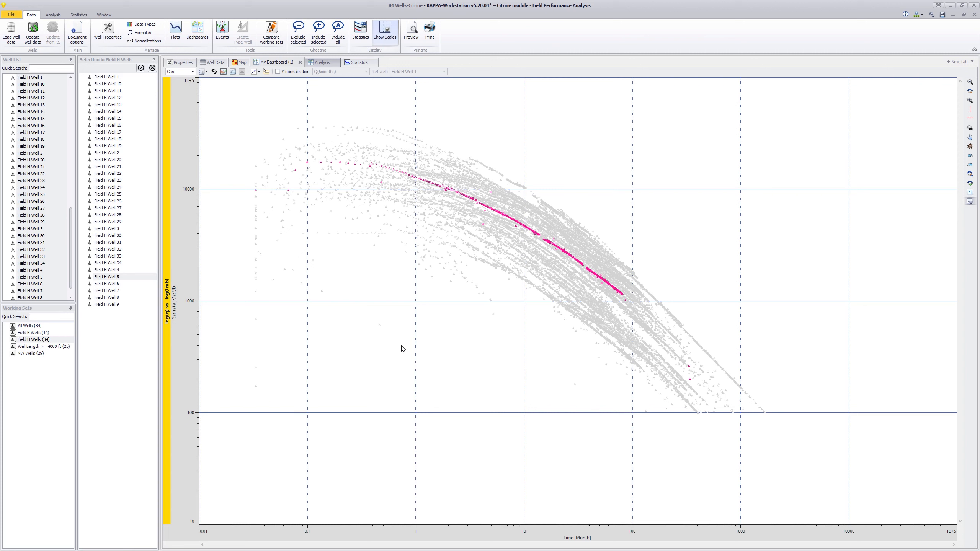
{"action": "left_click", "coordinate": [260, 72]}
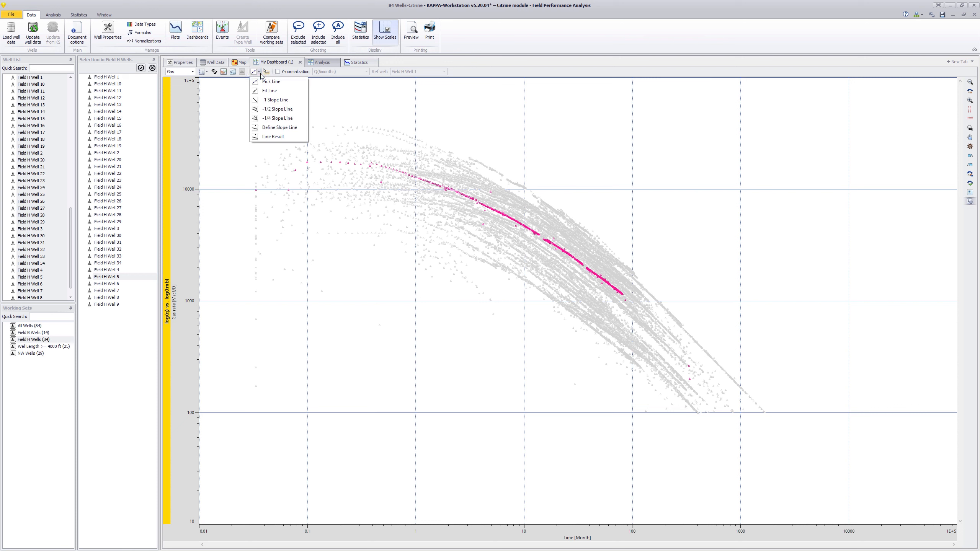
{"action": "left_click", "coordinate": [276, 118]}
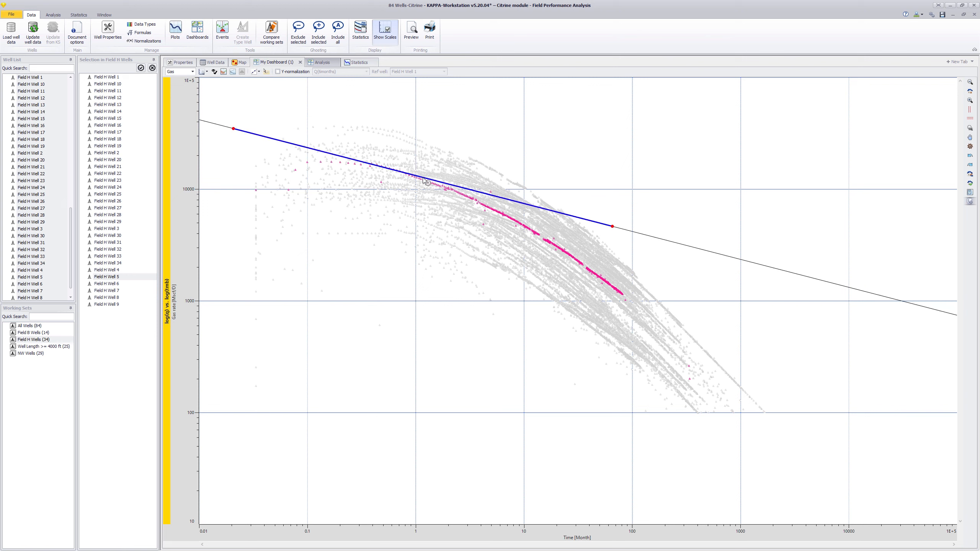
Add a -1/2 slope line to the log(q) vs. log(tmb) plot and align it with Field H Well 5's intermediate-time data
{"action": "left_click", "coordinate": [258, 72]}
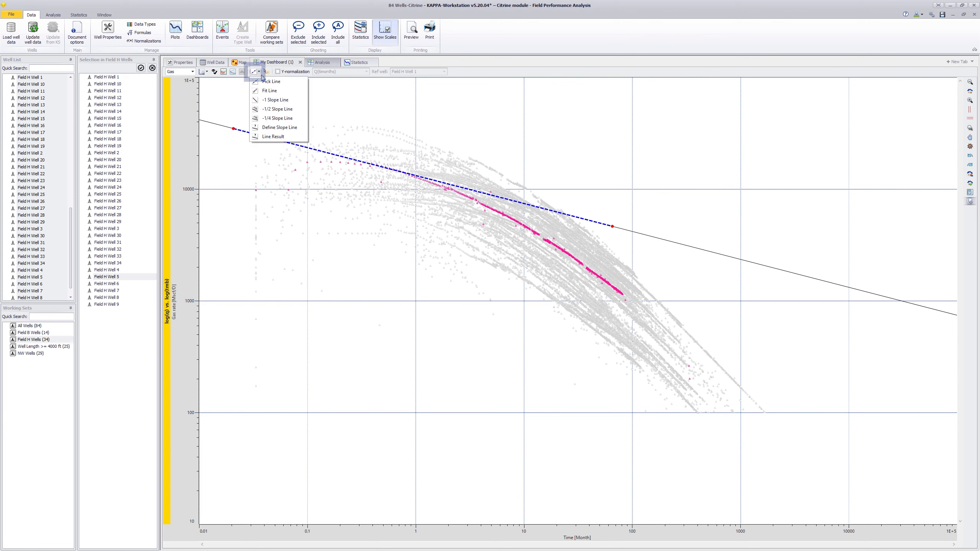
{"action": "left_click", "coordinate": [276, 108]}
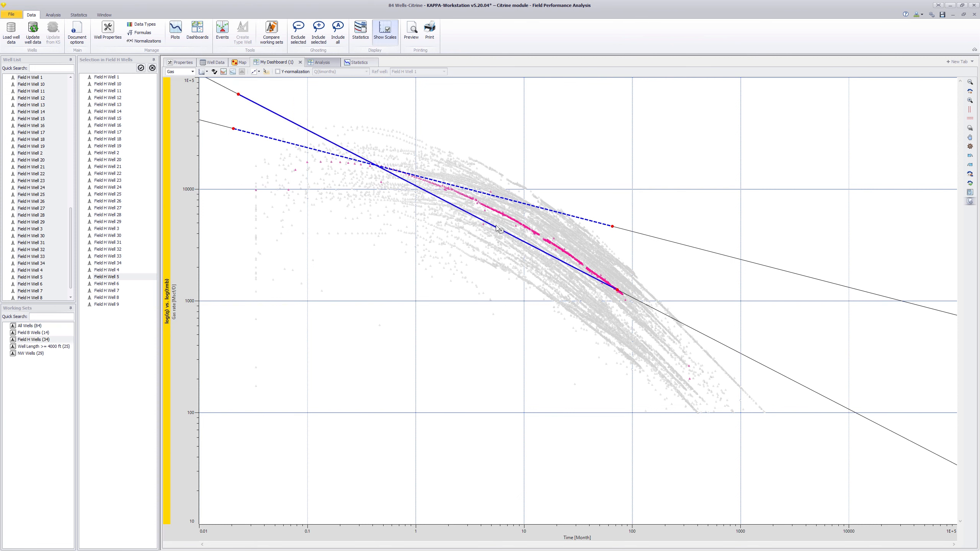
{"action": "left_click_drag", "start_coordinate": [529, 229], "coordinate": [528, 229]}
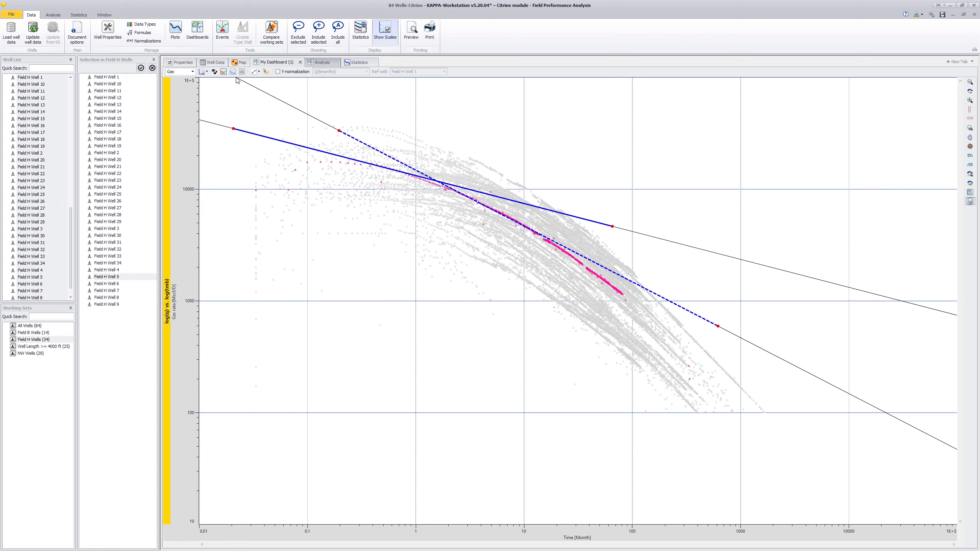
Add a -1 slope line to the log(q) vs. log(tmb) plot and place it along the late-time data of Field H Well 5
{"action": "left_click", "coordinate": [258, 72]}
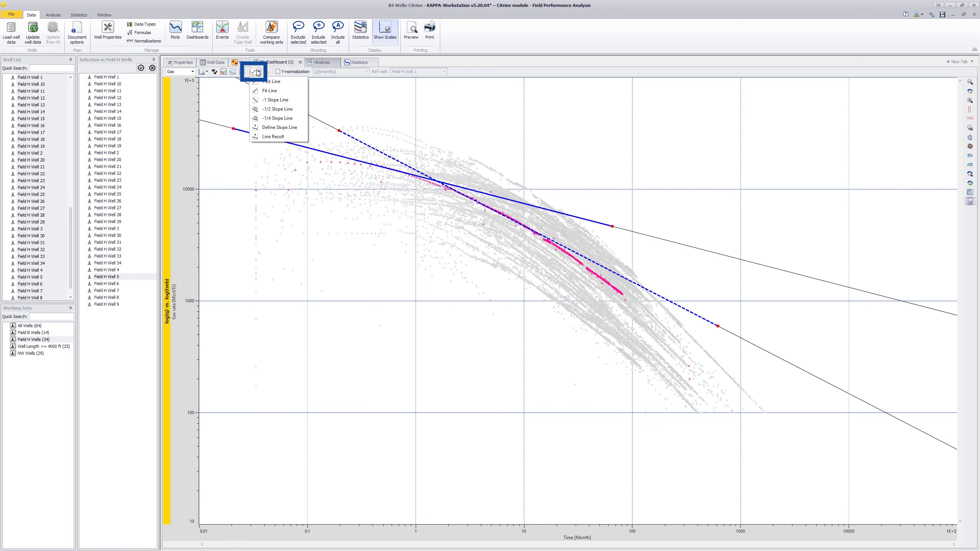
{"action": "left_click", "coordinate": [274, 99]}
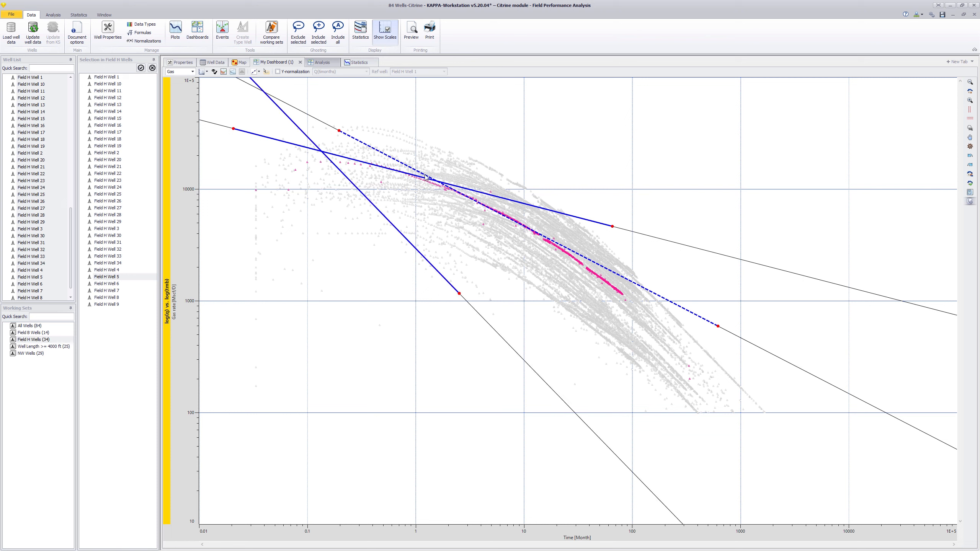
{"action": "left_click", "coordinate": [620, 294]}
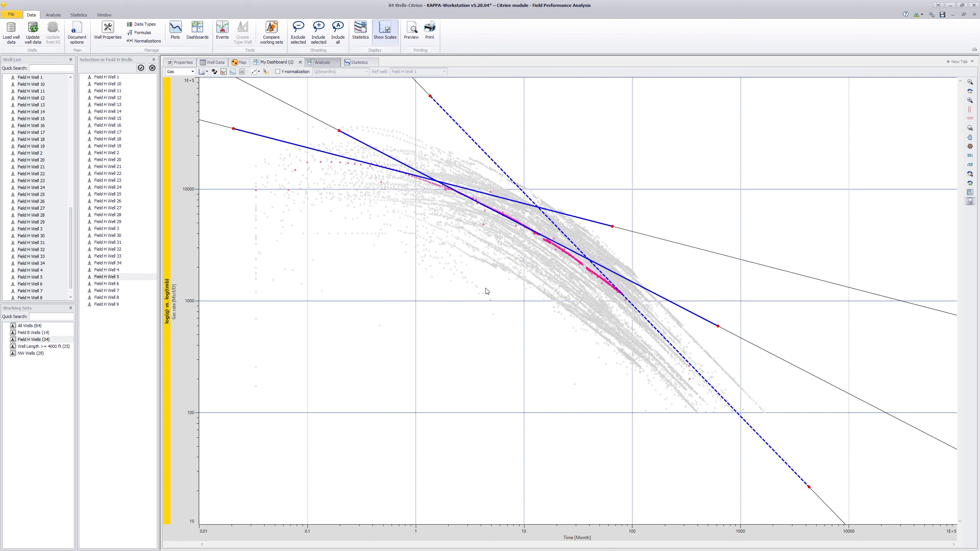
Review the lines results table for the equations, slopes and intercepts of the three slope lines, and close it
{"action": "right_click", "coordinate": [487, 292]}
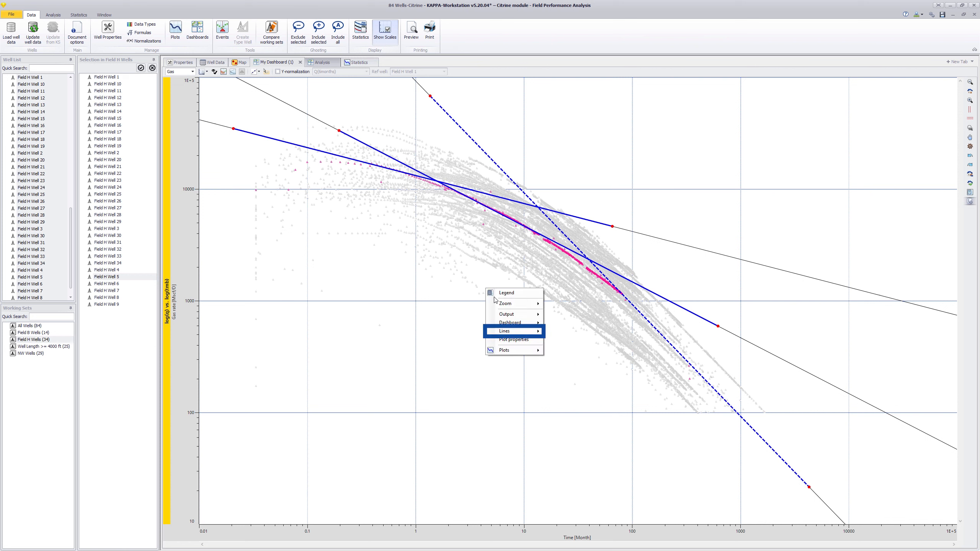
{"action": "mouse_move", "coordinate": [517, 332]}
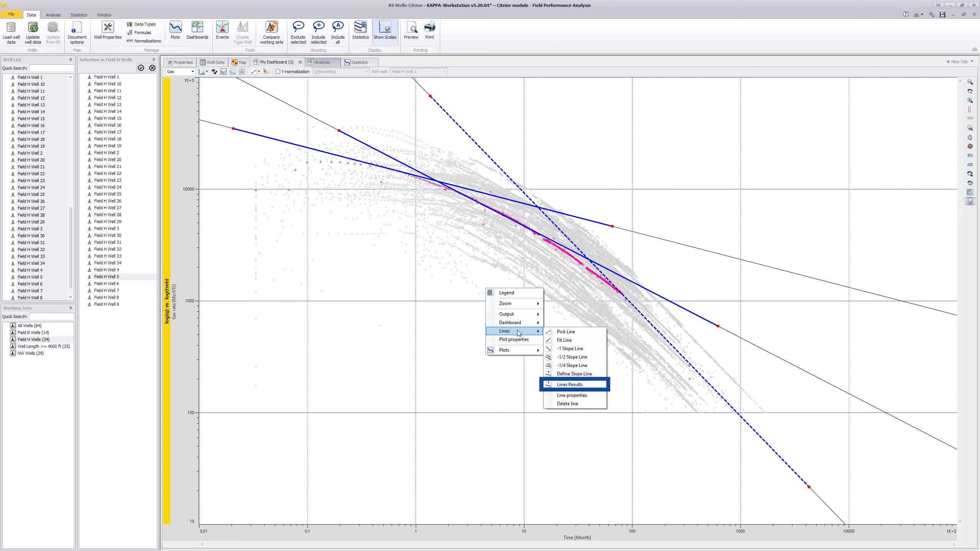
{"action": "left_click", "coordinate": [574, 385]}
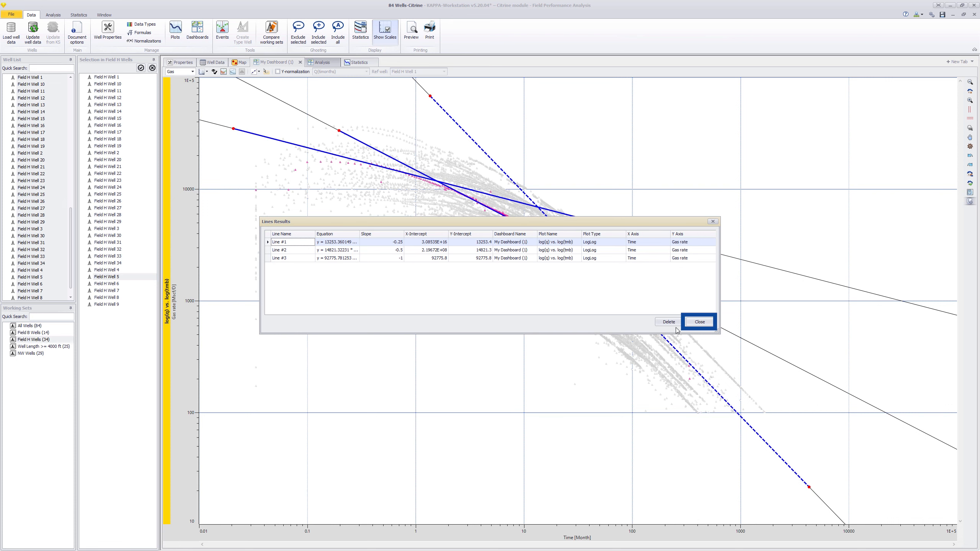
{"action": "left_click", "coordinate": [700, 323]}
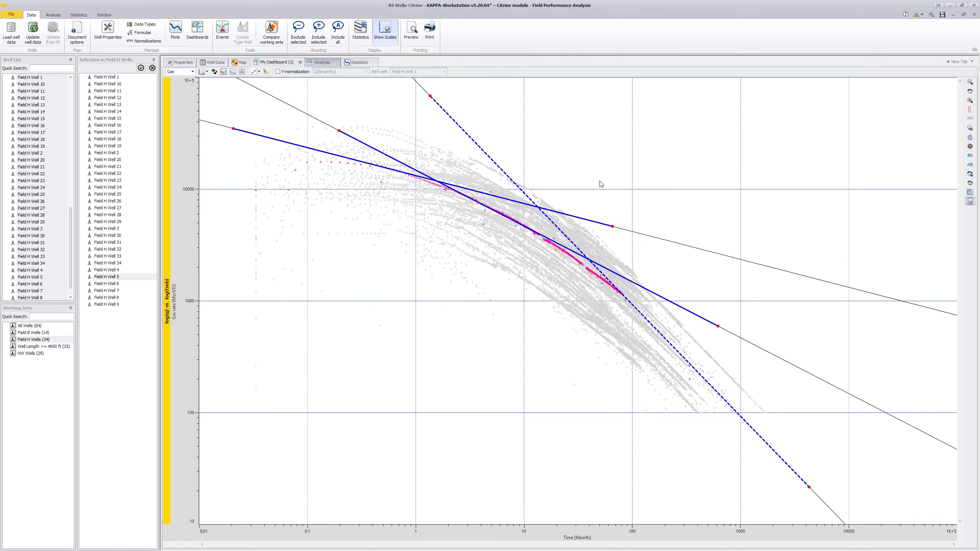
Switch the enlarged view to the 1/q vs. sqrt(t) plot and display only Field H Wells 5 and 17
{"action": "double_click", "coordinate": [593, 177]}
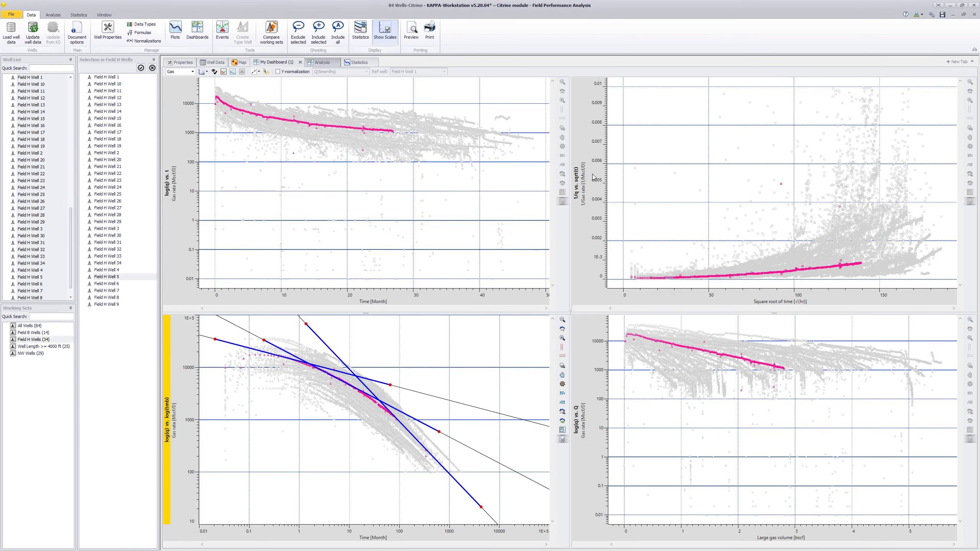
{"action": "double_click", "coordinate": [671, 215]}
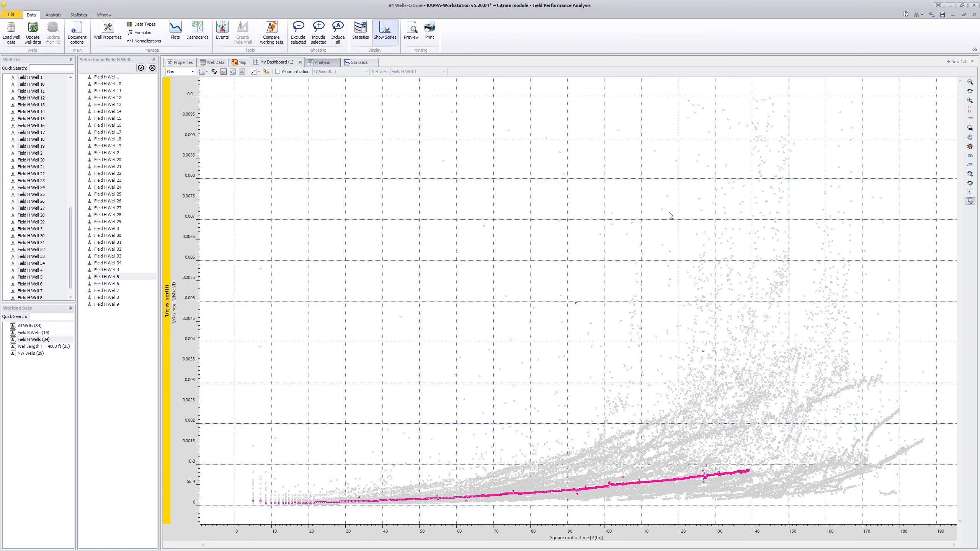
{"action": "left_click", "coordinate": [117, 277]}
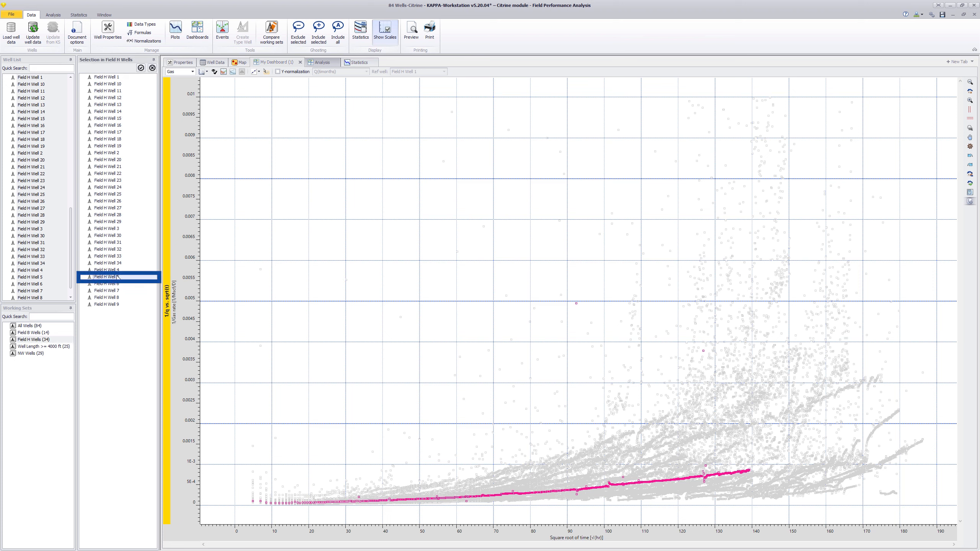
{"action": "left_click", "coordinate": [119, 131], "text": "ctrl"}
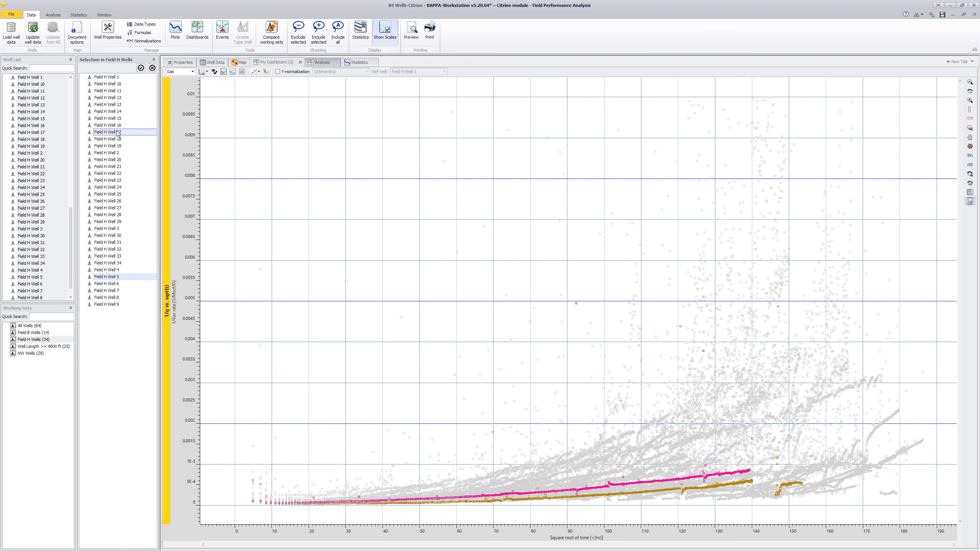
{"action": "left_click", "coordinate": [215, 73]}
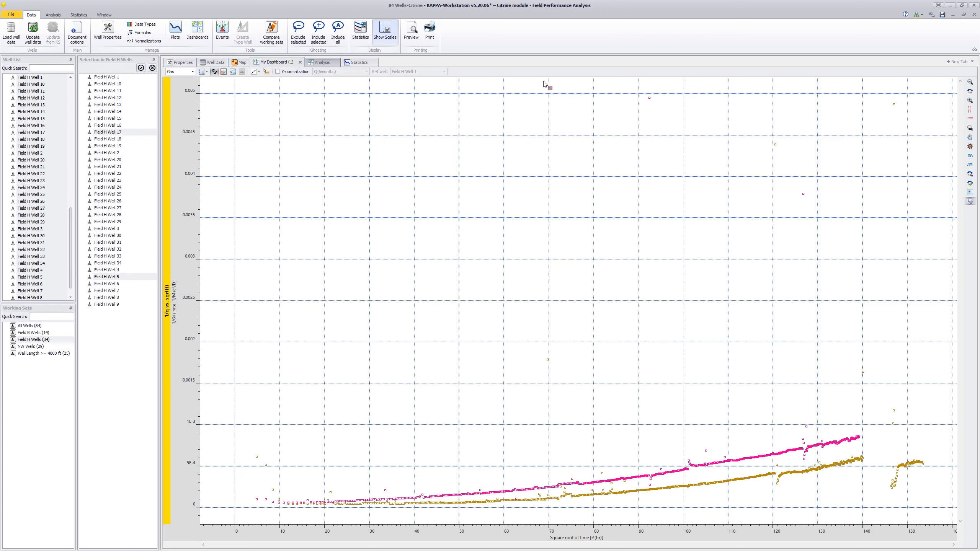
Exclude the high outlier points of Field H Wells 5 and 17 from the 1/q vs. sqrt(t) plot and rescale it to the remaining data
{"action": "mouse_move", "coordinate": [645, 96]}
{"action": "left_mouse_down"}
{"action": "mouse_move", "coordinate": [783, 196]}
{"action": "mouse_move", "coordinate": [867, 153]}
{"action": "mouse_move", "coordinate": [869, 100]}
{"action": "mouse_move", "coordinate": [645, 100]}
{"action": "left_mouse_up"}
{"action": "left_click", "coordinate": [968, 94]}
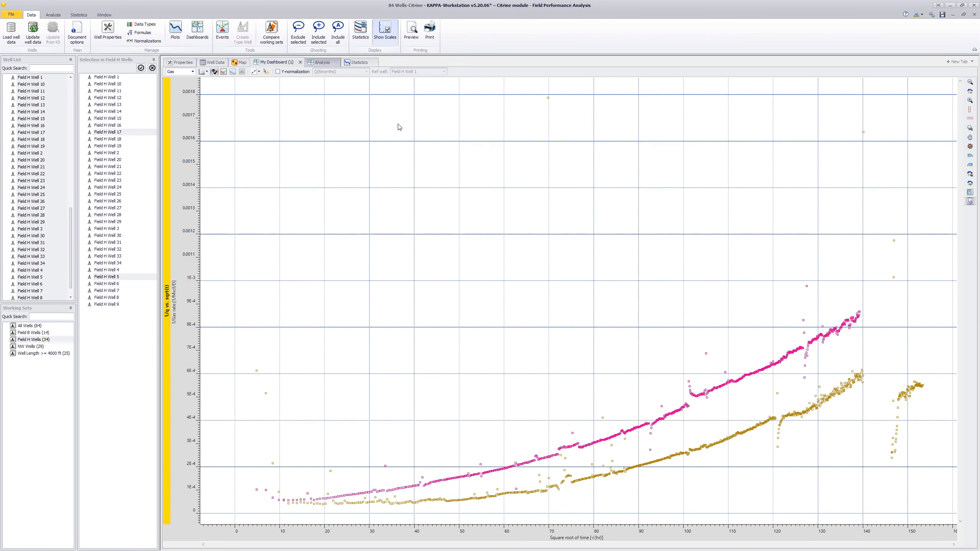
{"action": "left_click", "coordinate": [300, 43]}
{"action": "mouse_move", "coordinate": [537, 97]}
{"action": "left_mouse_down"}
{"action": "mouse_move", "coordinate": [660, 171]}
{"action": "mouse_move", "coordinate": [864, 248]}
{"action": "mouse_move", "coordinate": [899, 283]}
{"action": "mouse_move", "coordinate": [879, 158]}
{"action": "mouse_move", "coordinate": [596, 90]}
{"action": "mouse_move", "coordinate": [540, 97]}
{"action": "left_mouse_up"}
{"action": "left_click", "coordinate": [969, 93]}
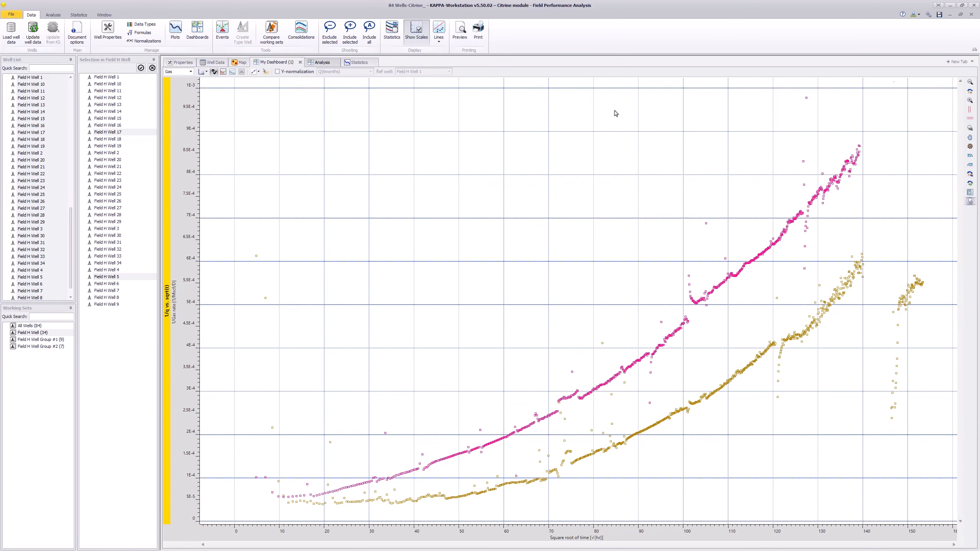
Return to the four-plot dashboard and select all wells in the Field H Well selection list
{"action": "double_click", "coordinate": [616, 113]}
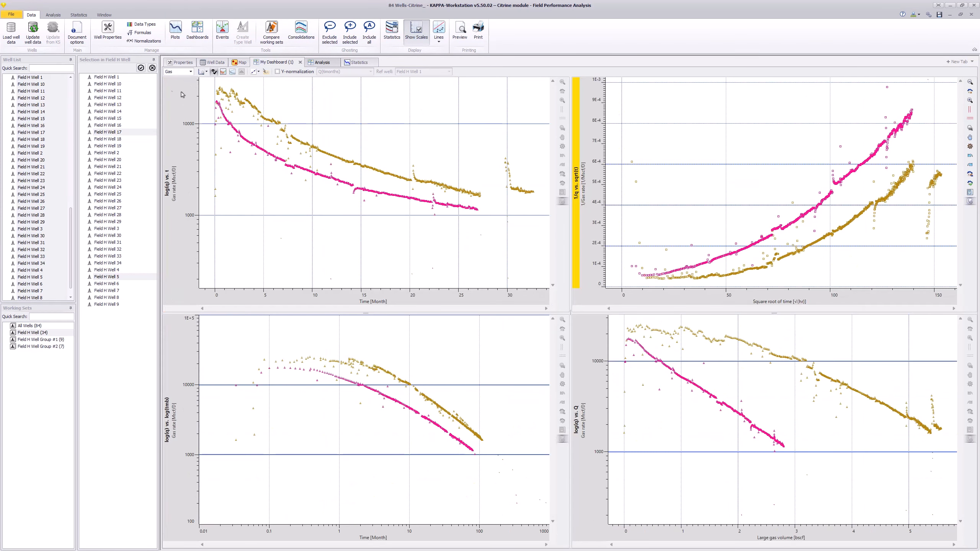
{"action": "left_click", "coordinate": [141, 68]}
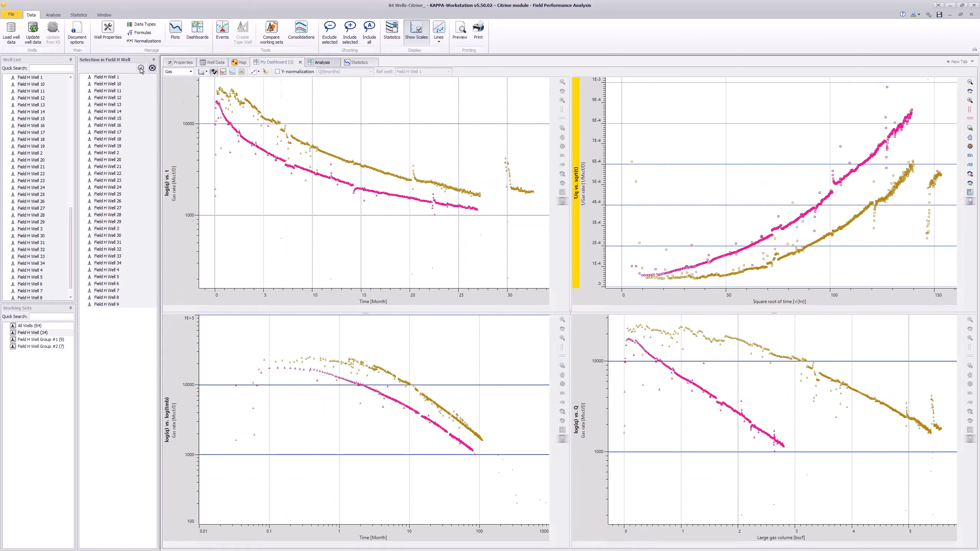